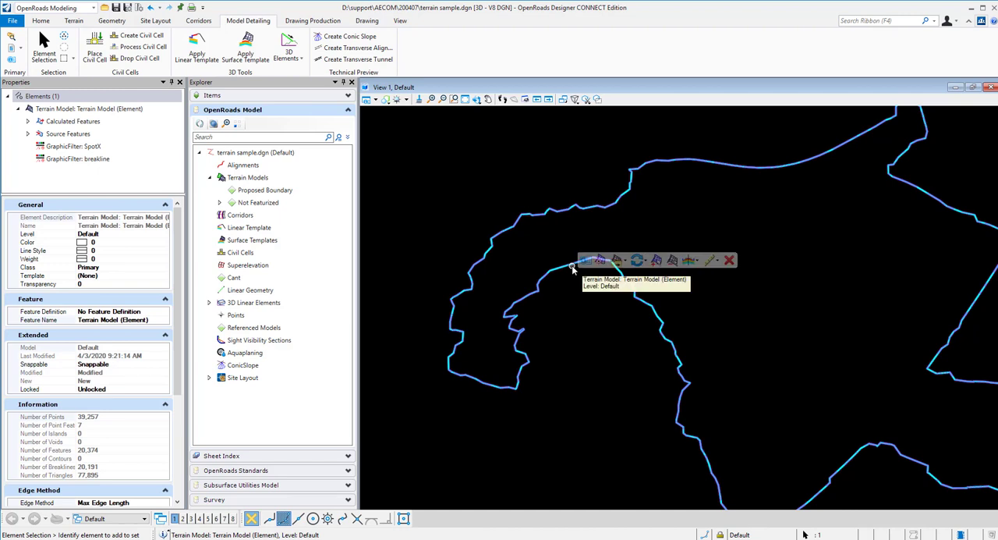
Deselect the terrain model and start Create 3D By Slope To Target with the slope option To Elevation
{"action": "left_click", "coordinate": [573, 309]}
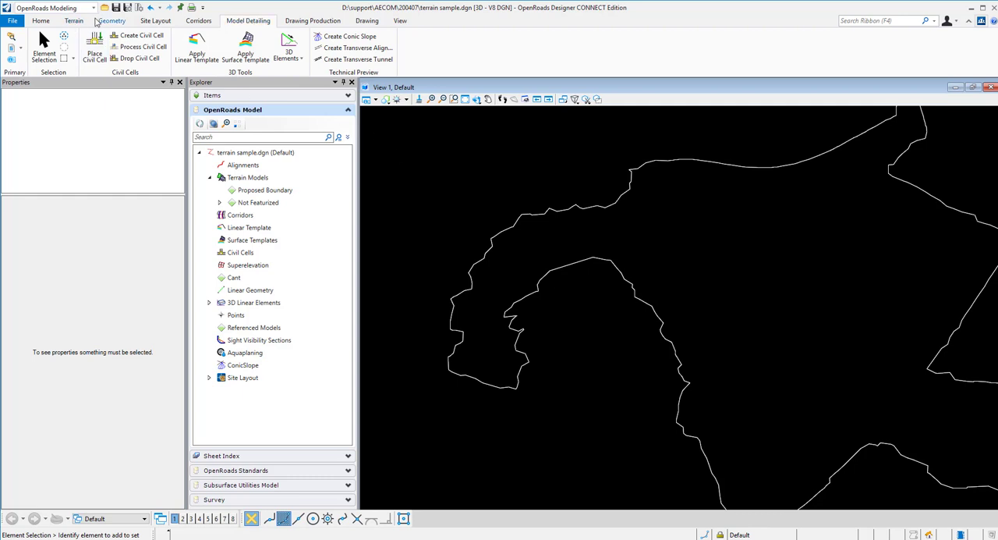
{"action": "left_click", "coordinate": [79, 5]}
{"action": "left_click", "coordinate": [47, 19]}
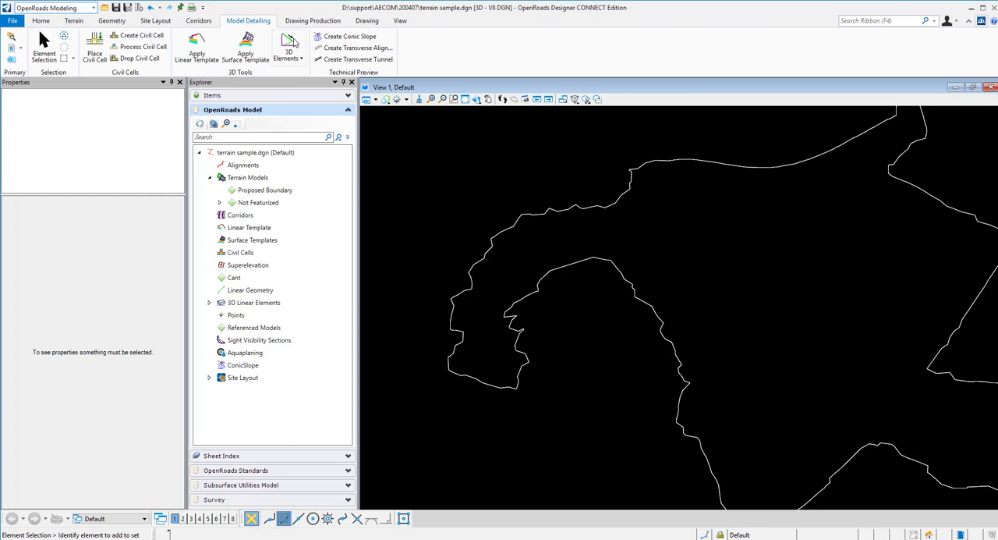
{"action": "left_click", "coordinate": [300, 59]}
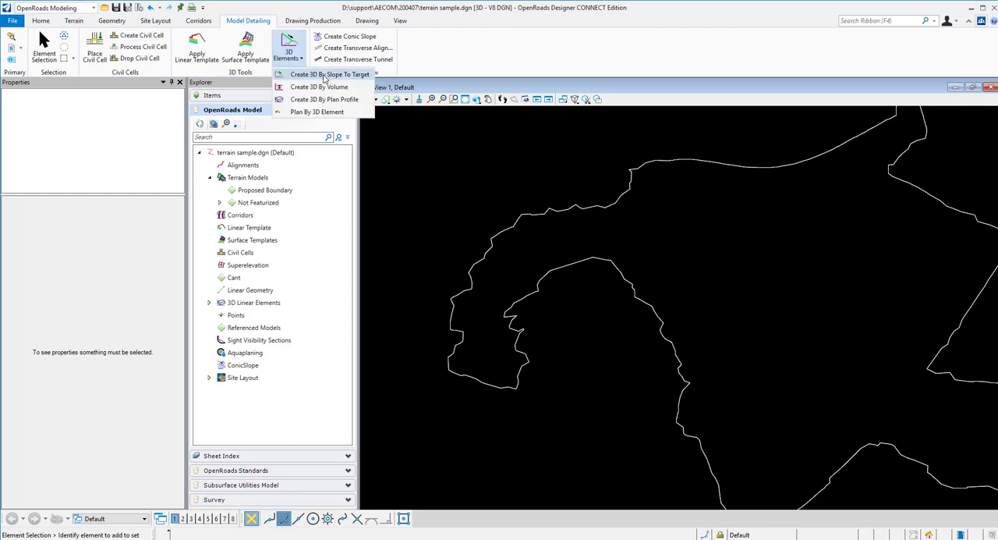
{"action": "left_click", "coordinate": [325, 76]}
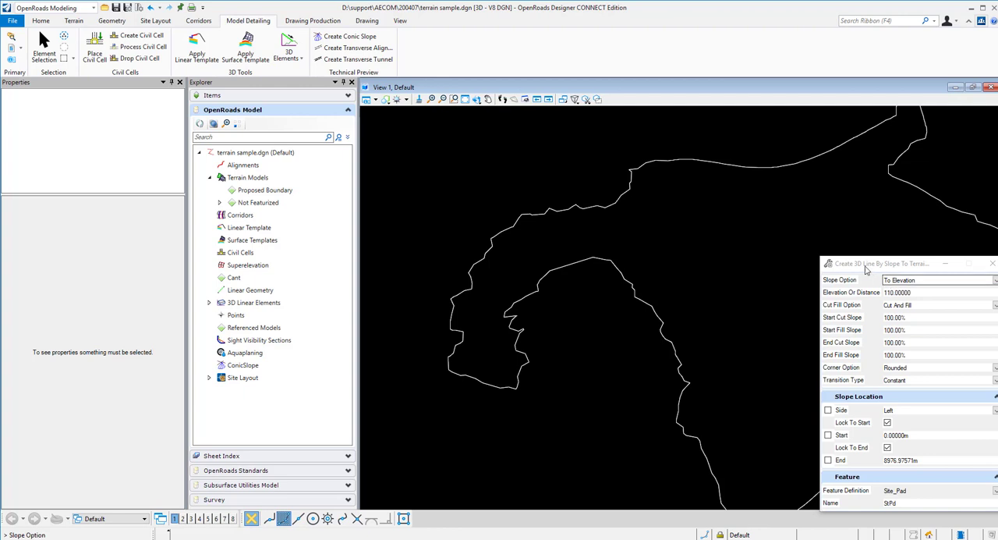
{"action": "left_click_drag", "start_coordinate": [866, 269], "coordinate": [452, 150]}
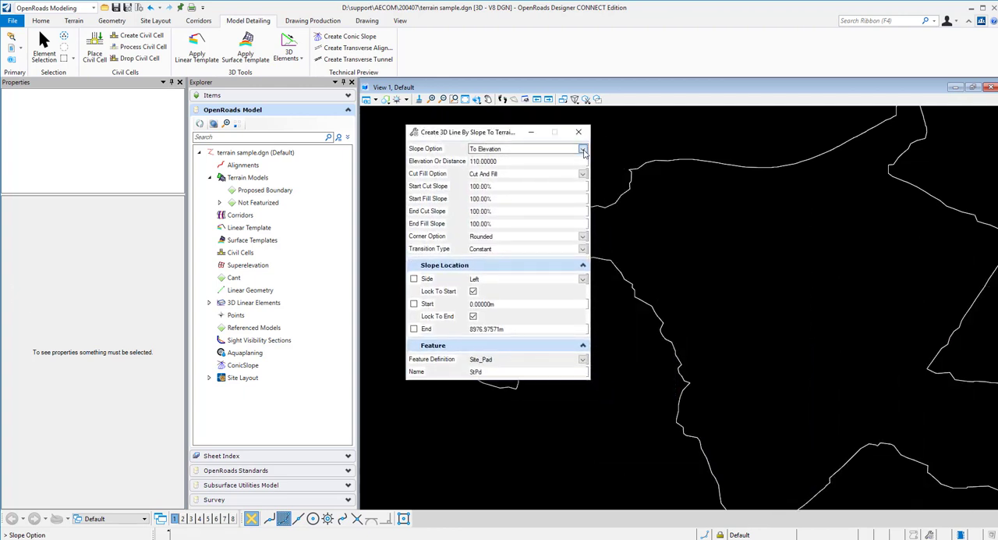
{"action": "left_click", "coordinate": [583, 150]}
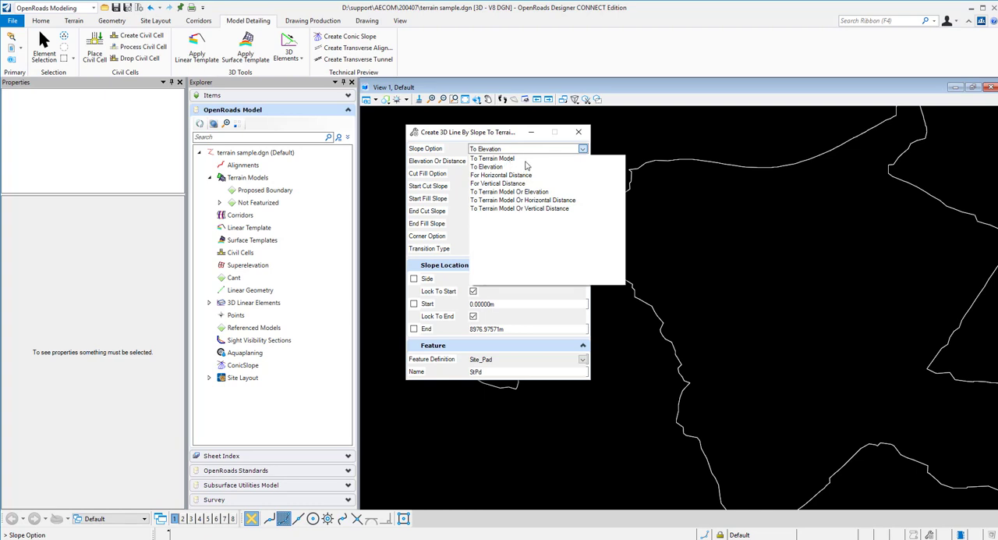
{"action": "left_click", "coordinate": [495, 166]}
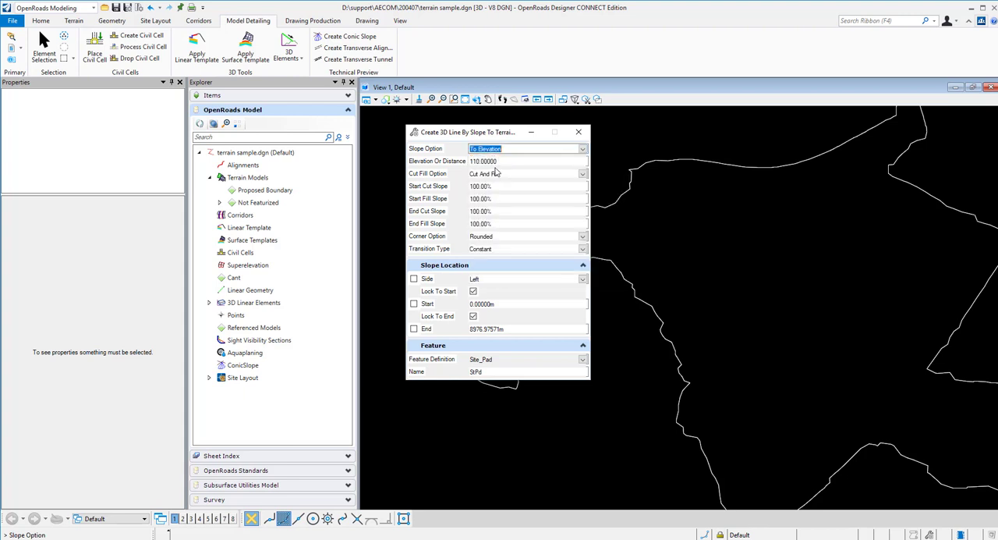
Configure the slope line with elevation 110, Cut And Fill, 100% cut and fill slopes, and rounded corners
{"action": "key", "text": "Tab"}
{"action": "left_click", "coordinate": [570, 173]}
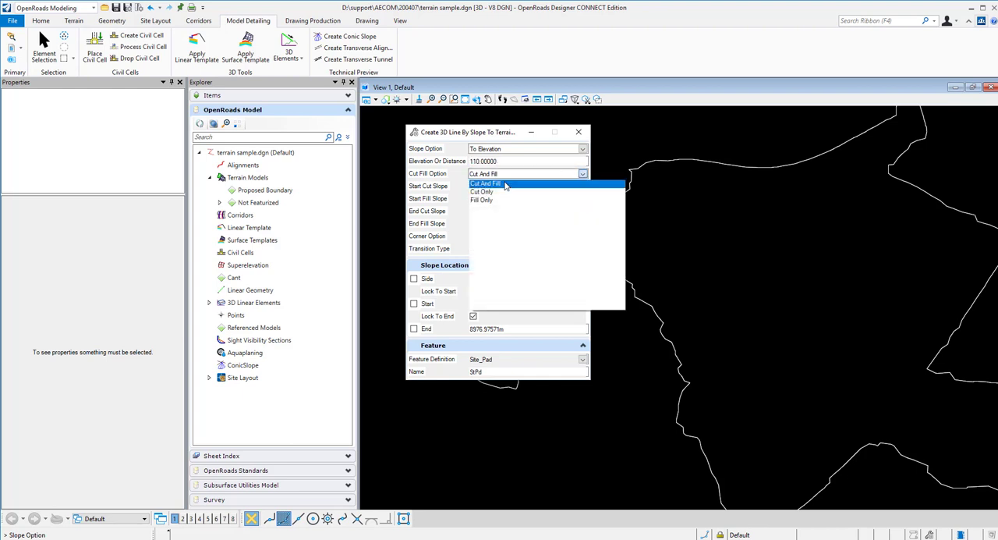
{"action": "left_click", "coordinate": [506, 184]}
{"action": "left_click", "coordinate": [507, 185]}
{"action": "left_click", "coordinate": [511, 199]}
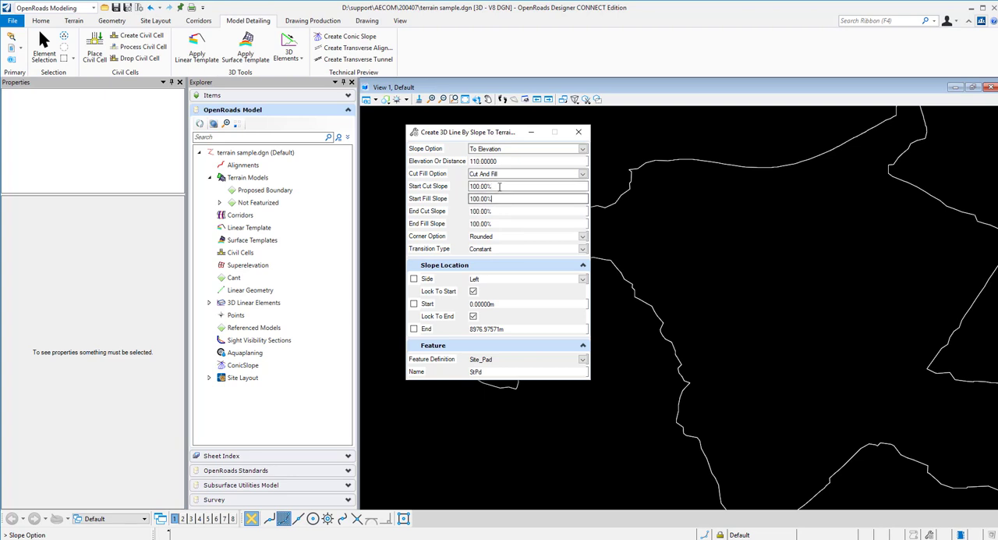
{"action": "left_click", "coordinate": [505, 212]}
{"action": "left_click", "coordinate": [509, 224]}
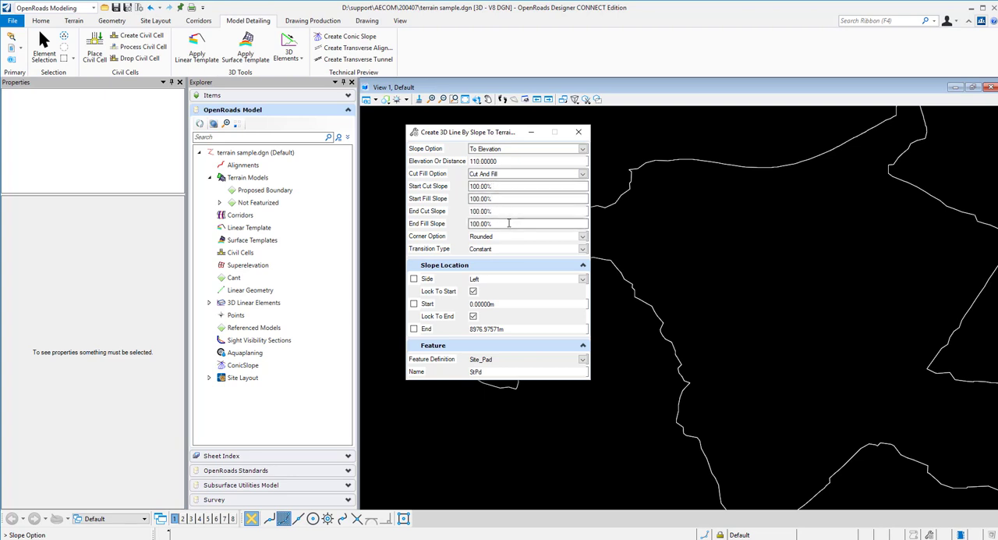
{"action": "left_click", "coordinate": [511, 201]}
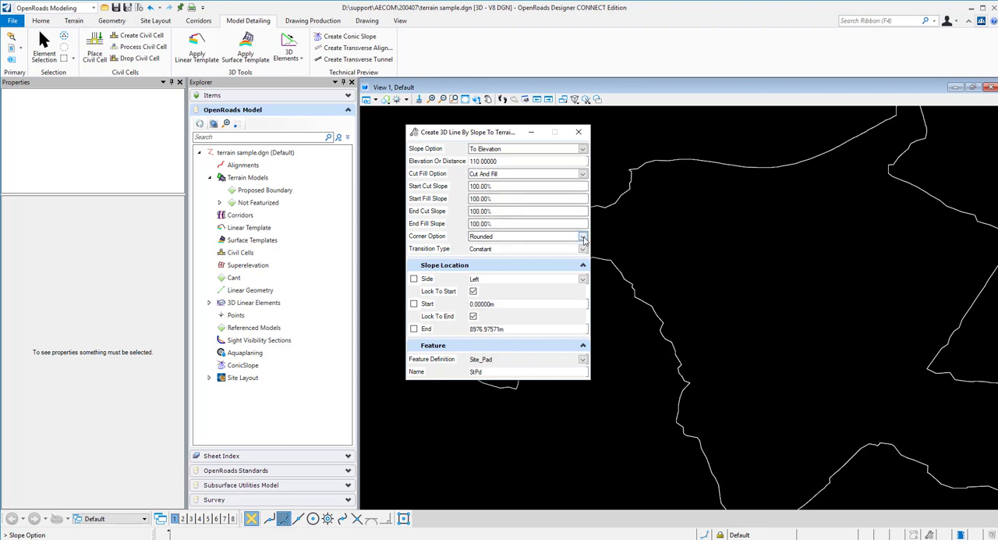
{"action": "left_click", "coordinate": [583, 238]}
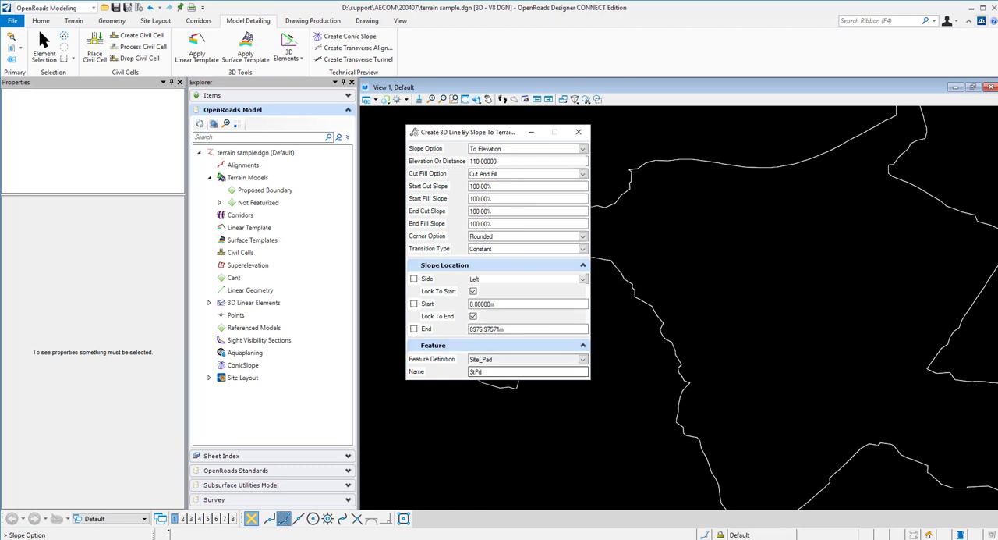
Choose the terrain model as the reference element and accept elevation 110 with the Cut And Fill condition
{"action": "scroll", "coordinate": [646, 385], "scroll_direction": "down", "scroll_amount": 1}
{"action": "middle_click_drag", "start_coordinate": [646, 386], "coordinate": [781, 387]}
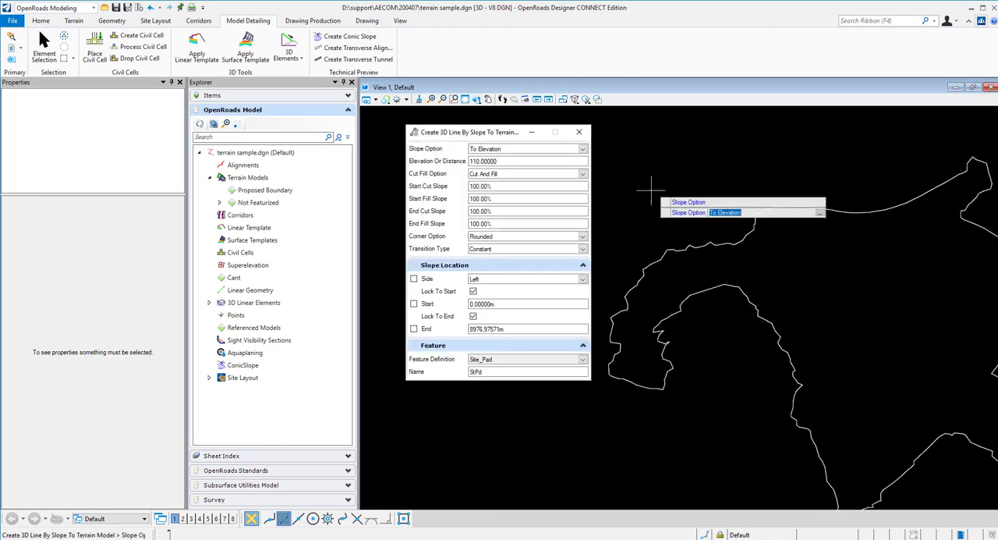
{"action": "left_click", "coordinate": [658, 154]}
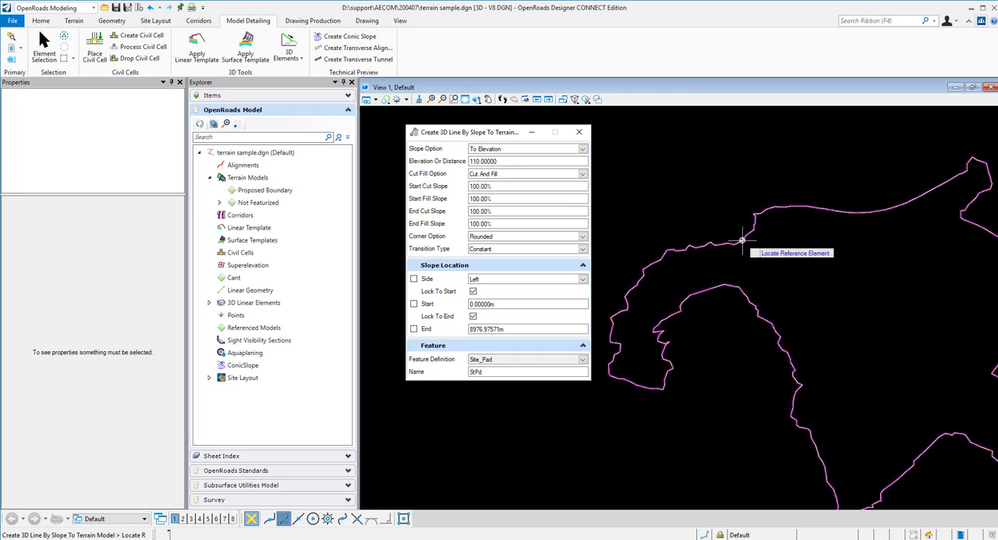
{"action": "left_click", "coordinate": [742, 239]}
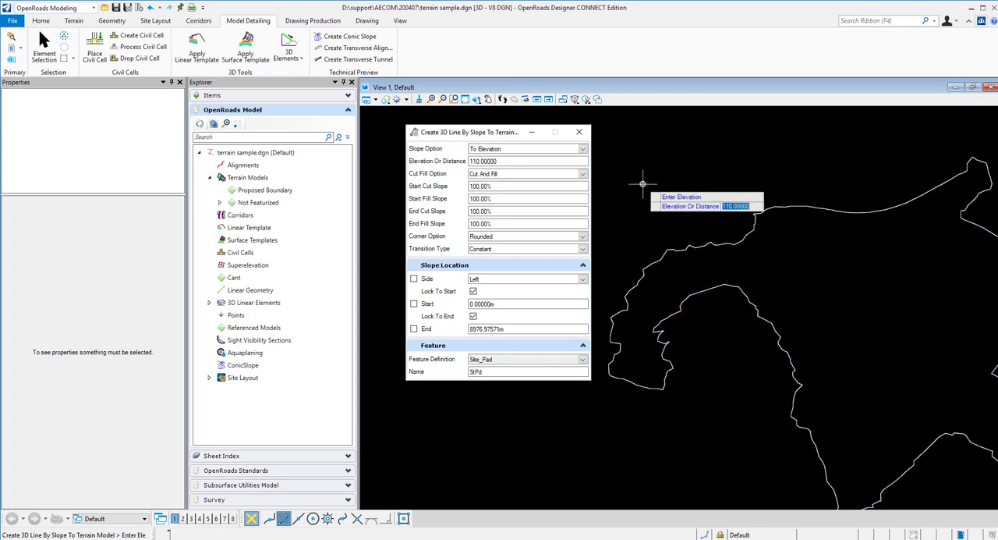
{"action": "left_click", "coordinate": [644, 180]}
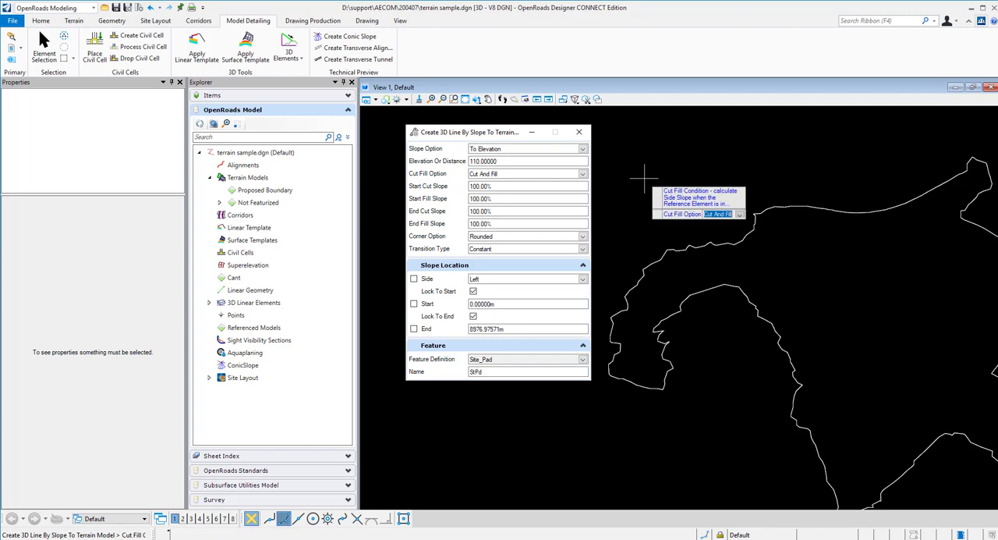
{"action": "left_click", "coordinate": [644, 179]}
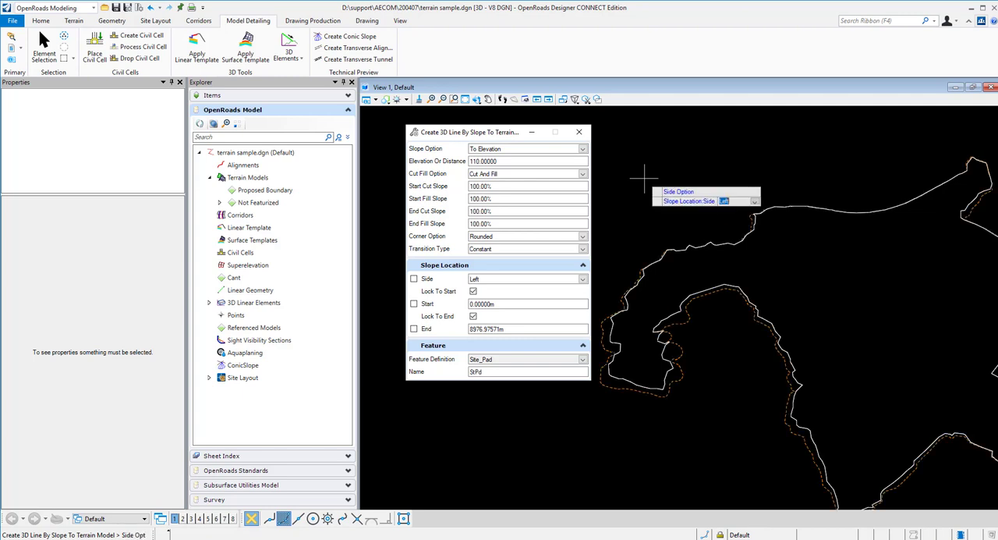
Place the slope line on the left side of the terrain boundary, locked to its start and end
{"action": "left_click", "coordinate": [667, 378]}
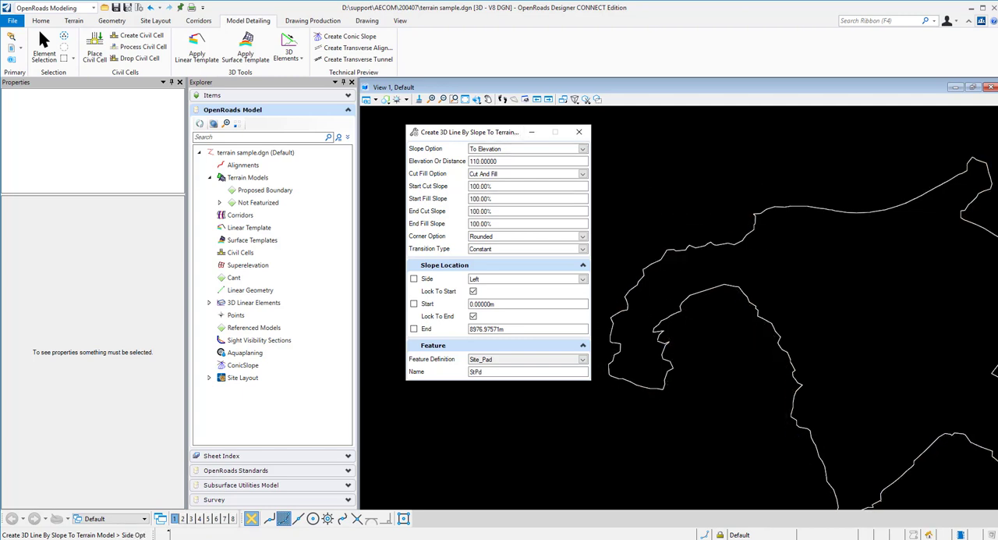
{"action": "left_click", "coordinate": [475, 101]}
{"action": "left_click", "coordinate": [487, 125]}
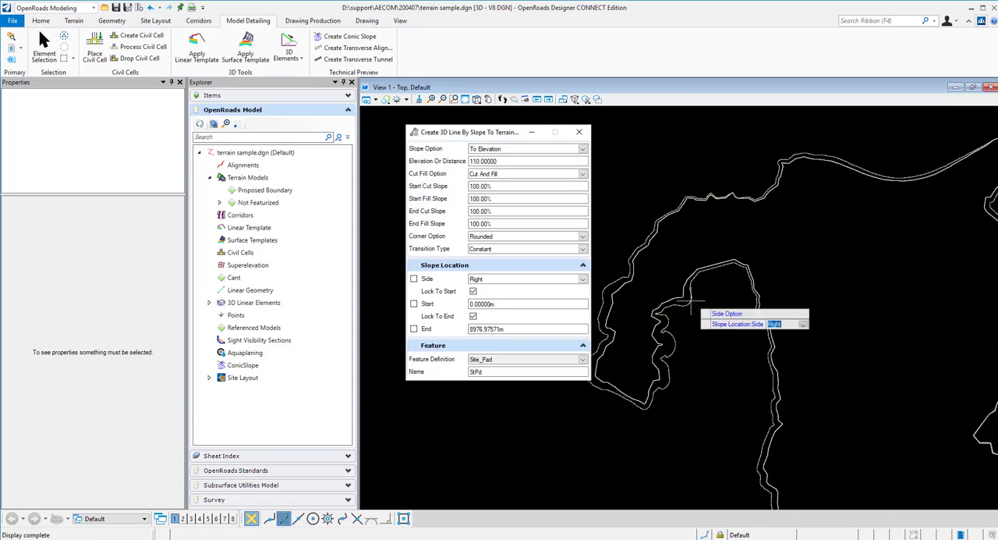
{"action": "scroll", "coordinate": [681, 277], "scroll_direction": "up", "scroll_amount": 2}
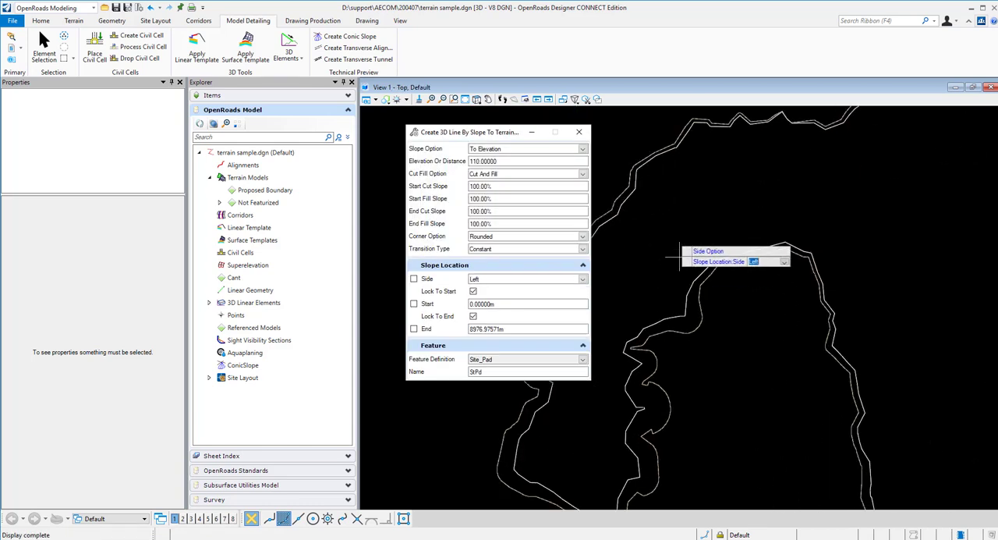
{"action": "scroll", "coordinate": [678, 256], "scroll_direction": "down", "scroll_amount": 2}
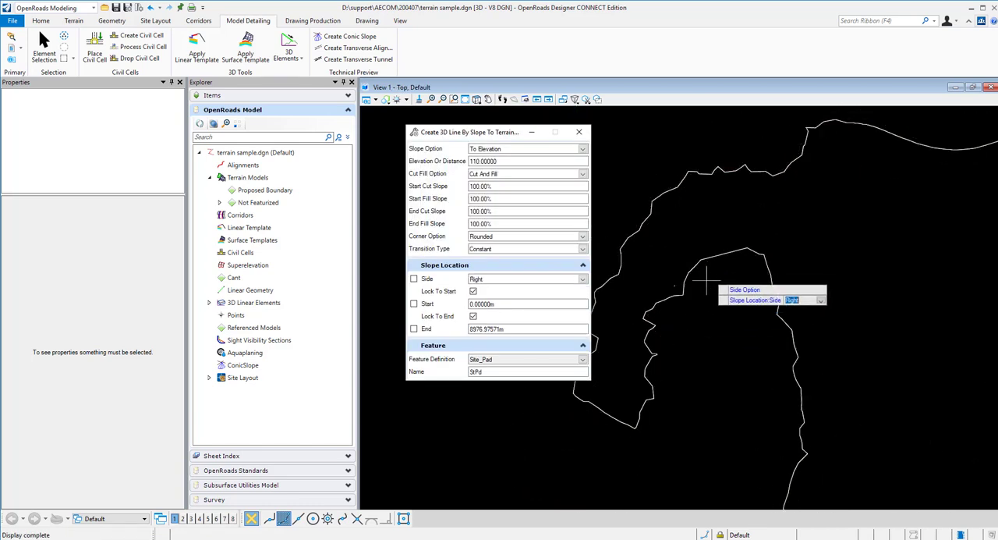
{"action": "left_click", "coordinate": [708, 221]}
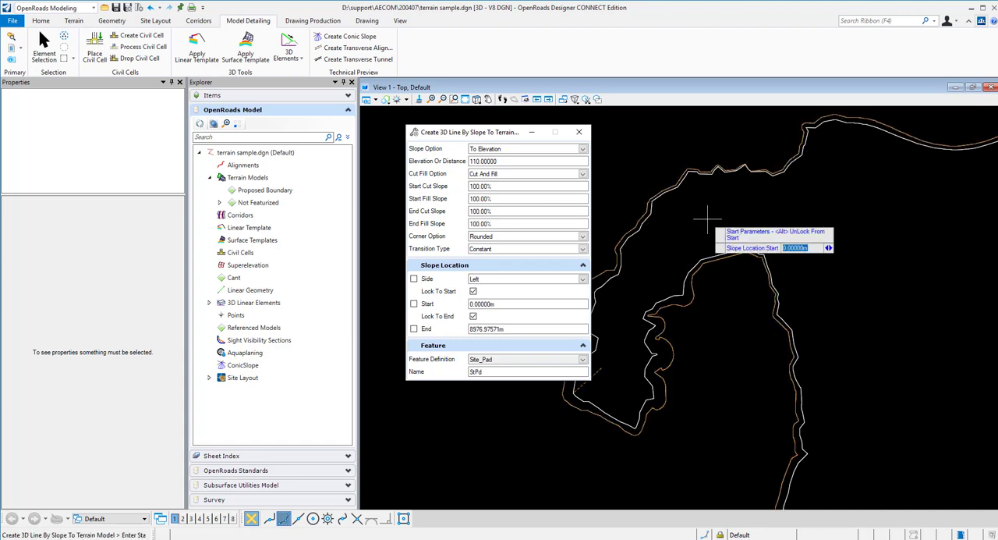
{"action": "left_click", "coordinate": [707, 221]}
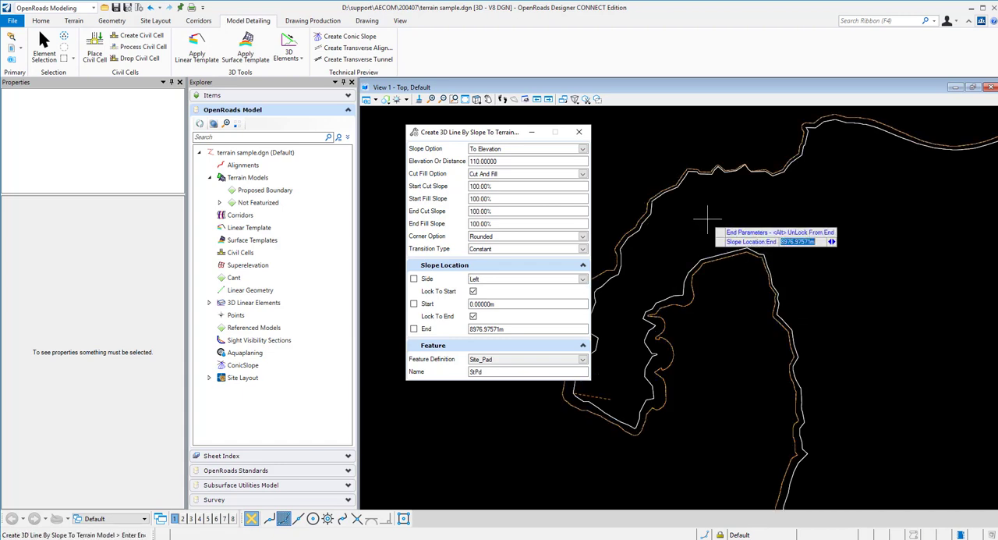
{"action": "left_click", "coordinate": [707, 221]}
{"action": "left_click", "coordinate": [708, 221]}
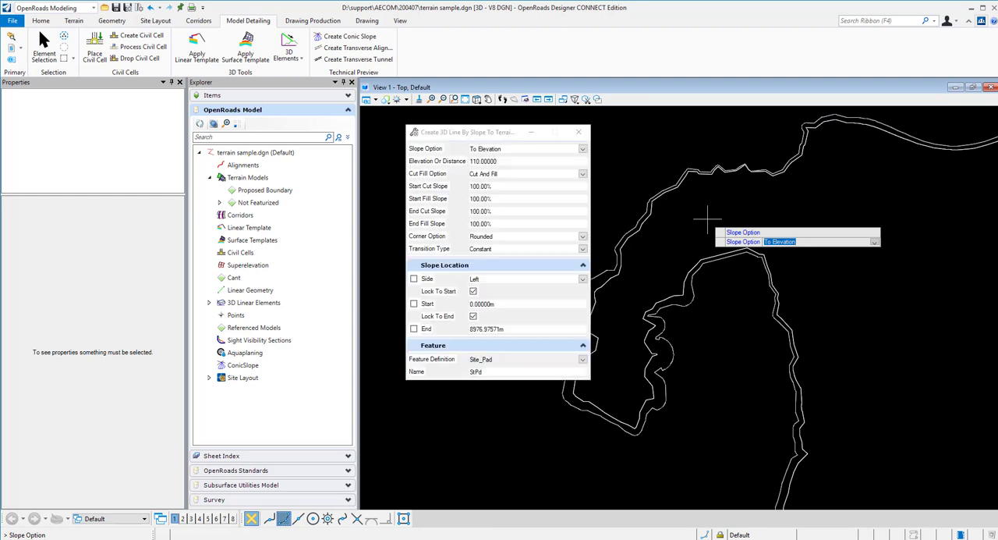
{"action": "left_click", "coordinate": [577, 133]}
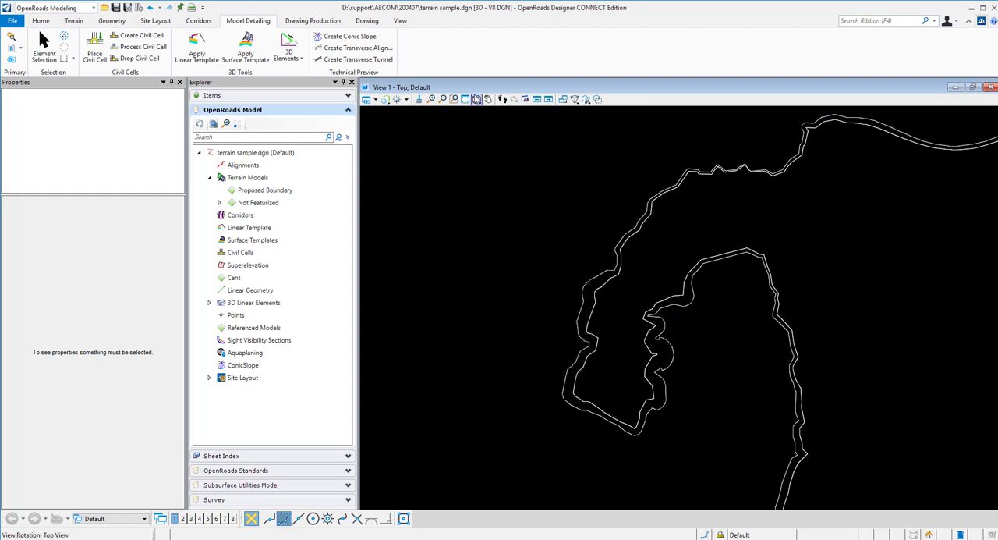
Examine the new 3D slope line in a rotated view against the original terrain boundary
{"action": "left_click", "coordinate": [477, 100]}
{"action": "left_click", "coordinate": [491, 111]}
{"action": "left_click", "coordinate": [603, 325]}
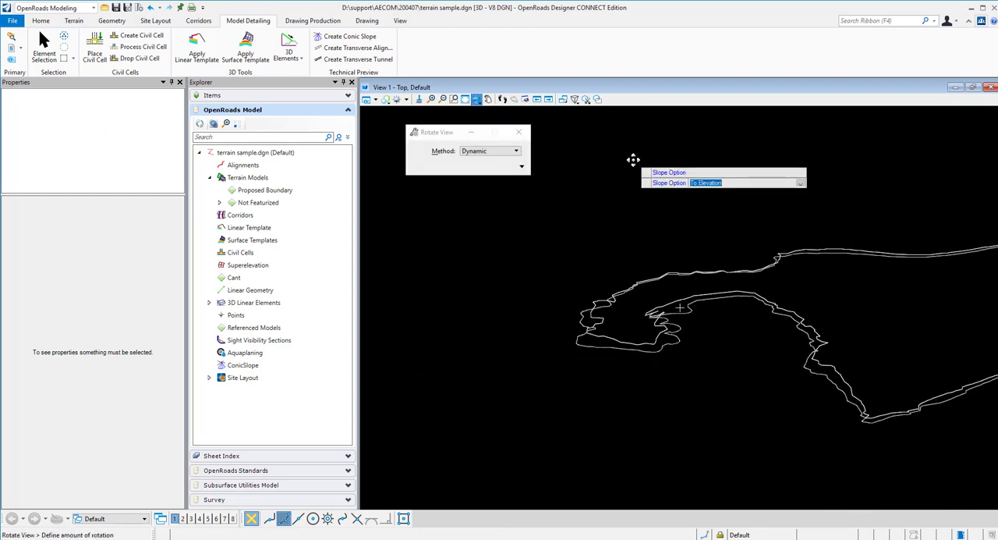
{"action": "left_click", "coordinate": [633, 161]}
{"action": "left_click", "coordinate": [45, 46]}
{"action": "scroll", "coordinate": [680, 293], "scroll_direction": "up", "scroll_amount": 4}
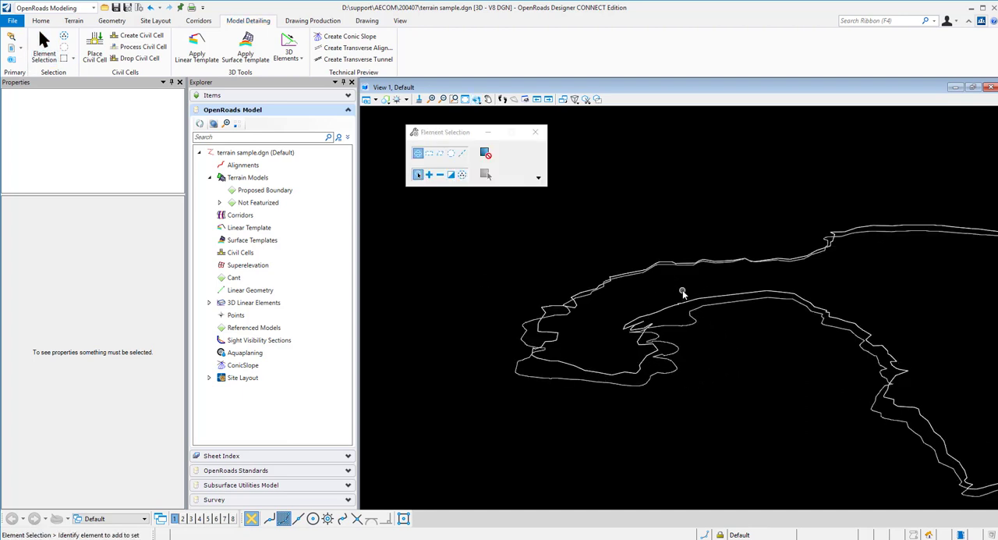
{"action": "left_click", "coordinate": [696, 336]}
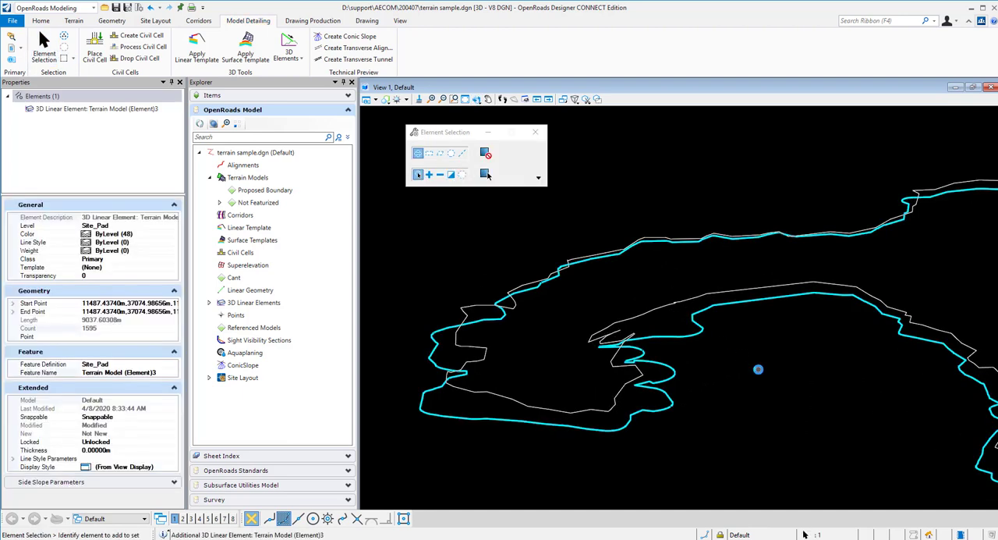
{"action": "scroll", "coordinate": [758, 369], "scroll_direction": "down", "scroll_amount": 1}
{"action": "middle_click_drag", "start_coordinate": [771, 367], "coordinate": [659, 364]}
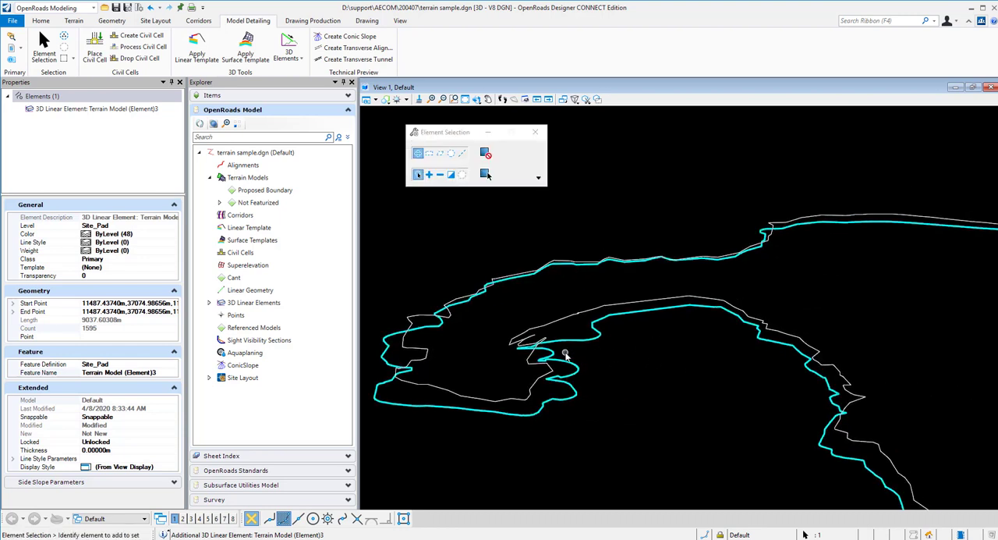
{"action": "scroll", "coordinate": [566, 355], "scroll_direction": "up", "scroll_amount": 1}
{"action": "middle_click_drag", "start_coordinate": [631, 343], "coordinate": [712, 349]}
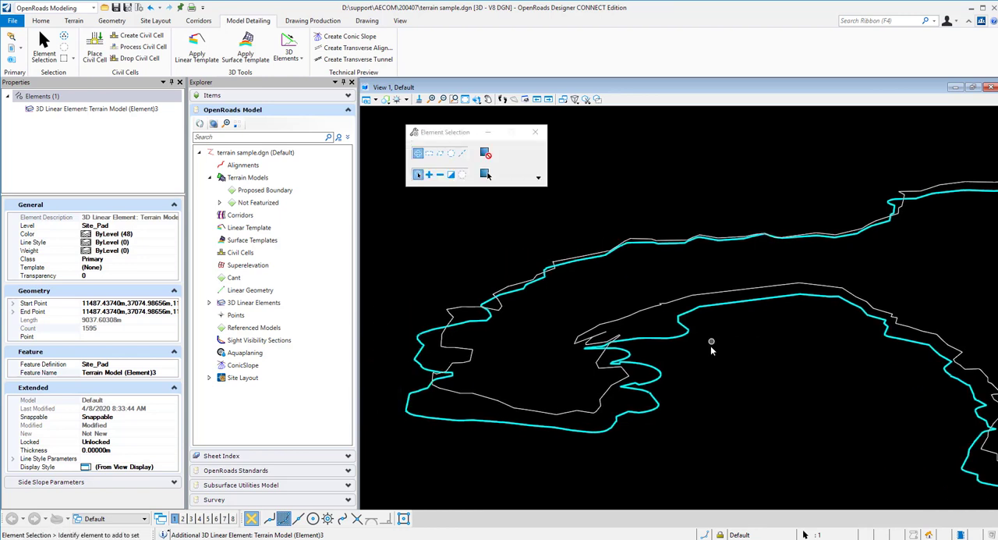
{"action": "left_click", "coordinate": [703, 358]}
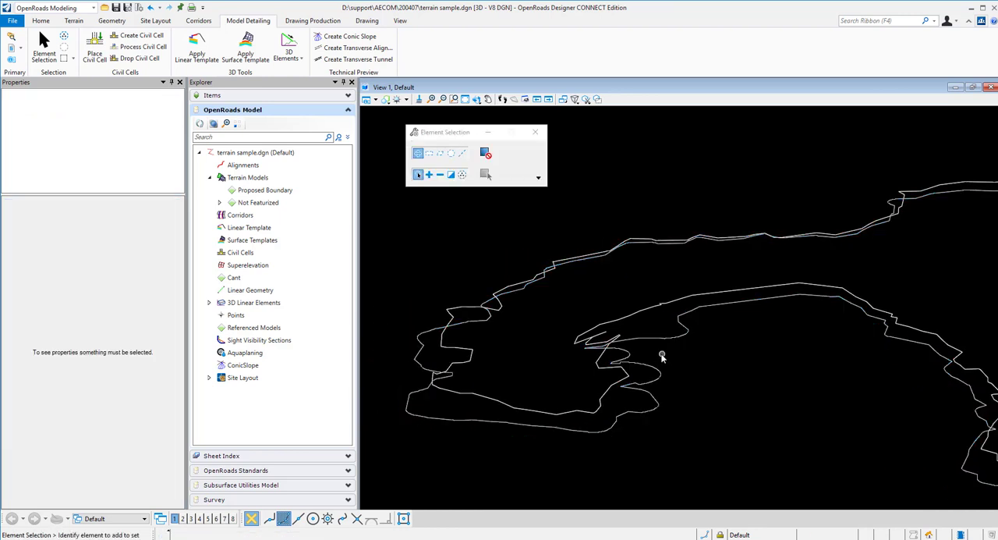
Set up a terrain model from elements with the Boundary feature type and a Max Triangle Length side limit of 20
{"action": "left_click", "coordinate": [74, 20]}
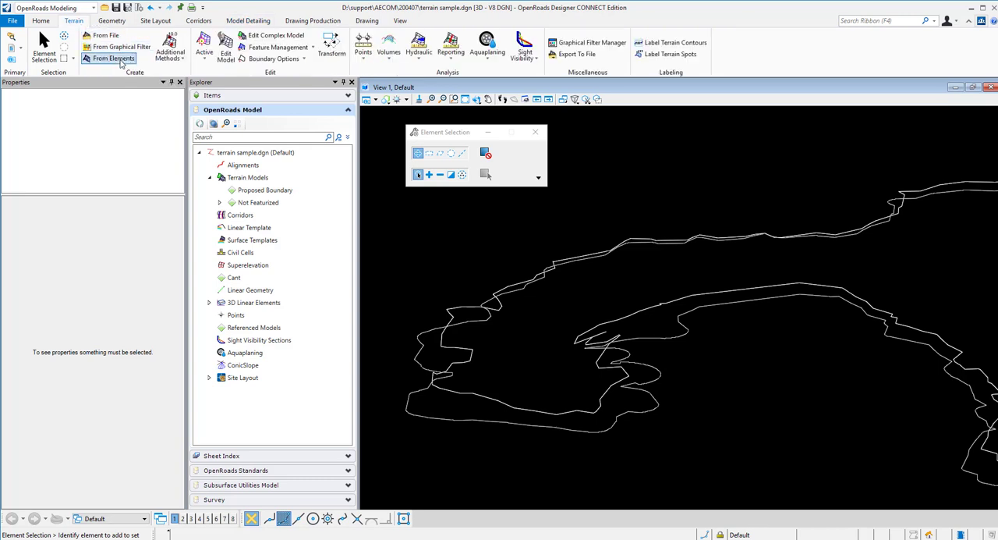
{"action": "left_click", "coordinate": [115, 58]}
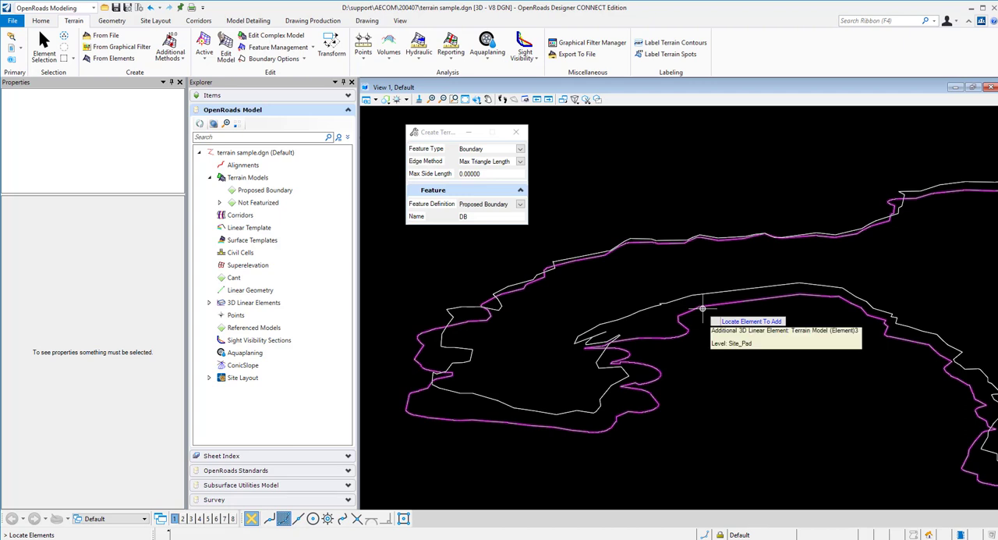
{"action": "left_click", "coordinate": [509, 149]}
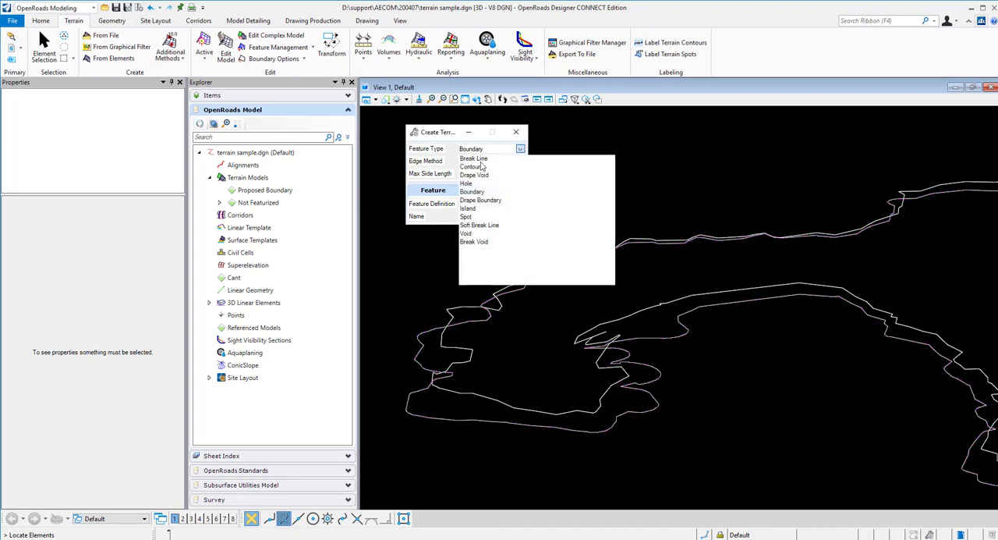
{"action": "left_click", "coordinate": [483, 193]}
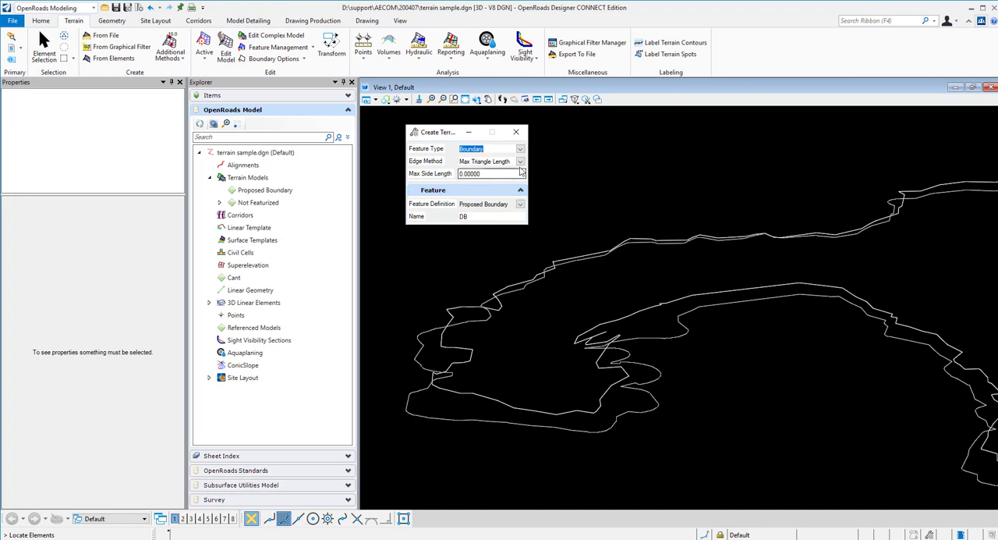
{"action": "left_click", "coordinate": [502, 174]}
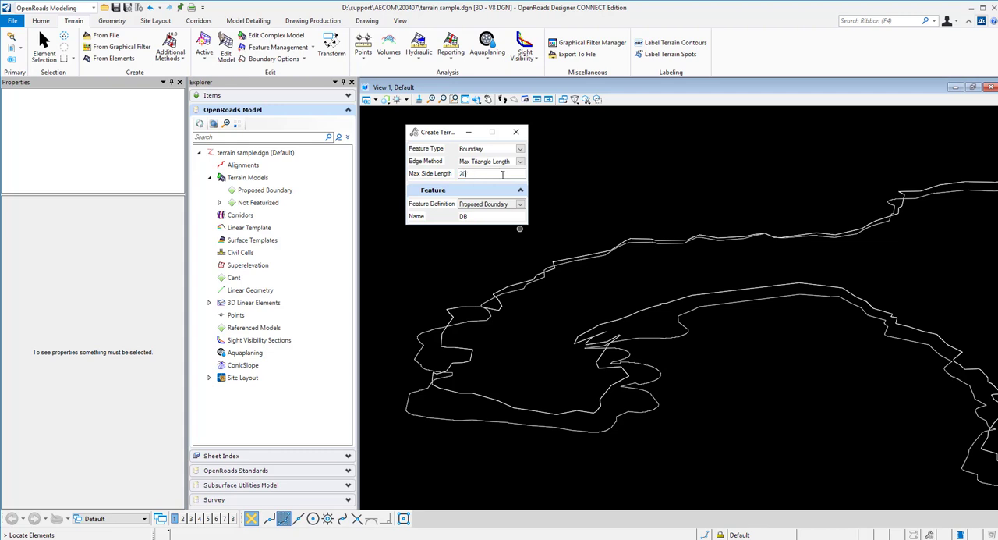
{"action": "key", "text": "Return"}
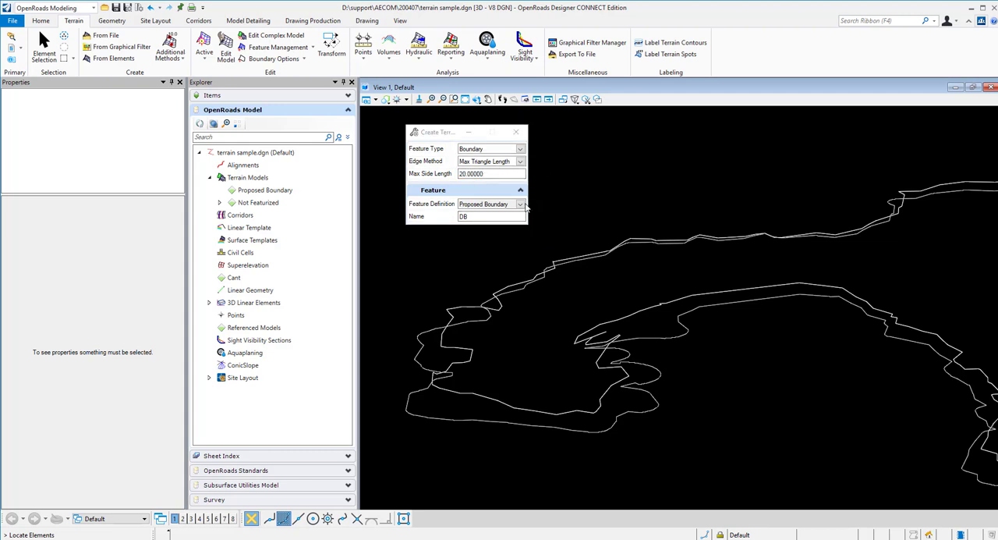
Add the new 3D slope line as the only source element and accept the edge options to create the terrain model
{"action": "left_click", "coordinate": [683, 342]}
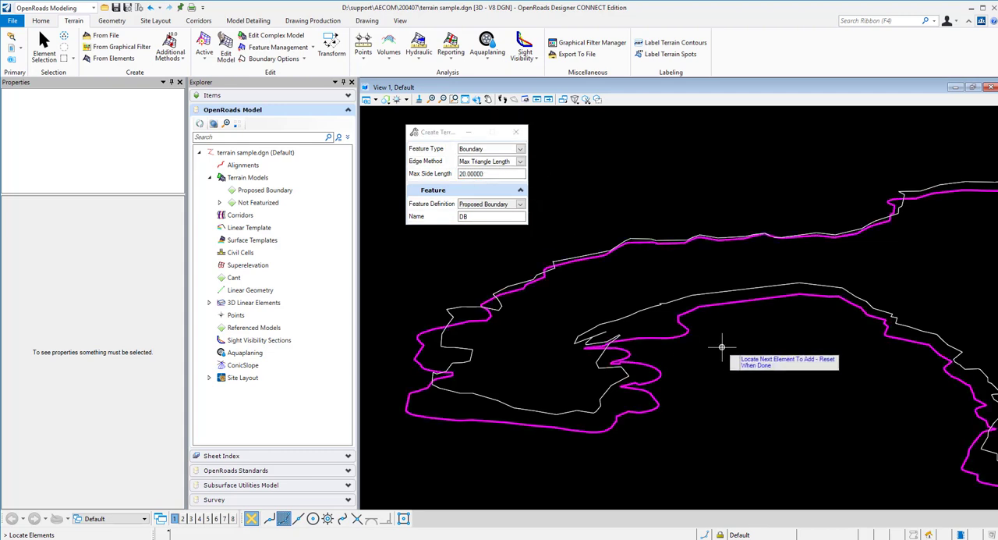
{"action": "right_click", "coordinate": [724, 347]}
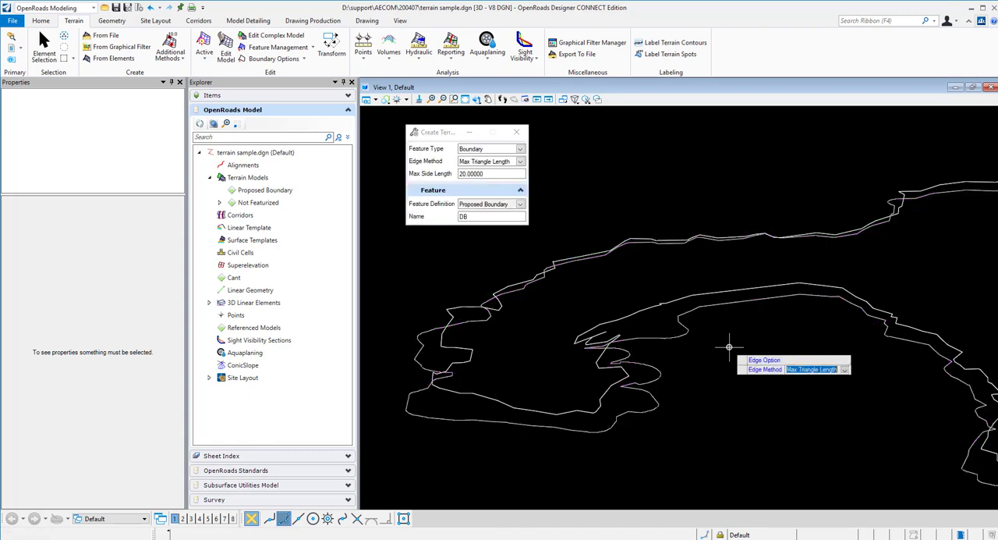
{"action": "left_click", "coordinate": [729, 347]}
{"action": "left_click", "coordinate": [729, 347]}
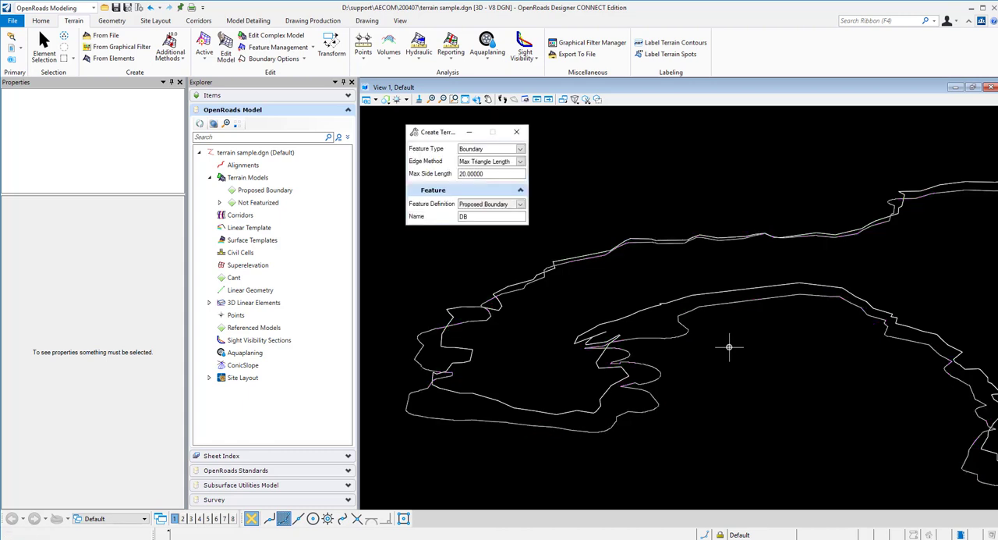
Check the Proposed Boundary terrain category and the slope line's linked terrain models, refreshing the model tree
{"action": "left_click", "coordinate": [244, 193]}
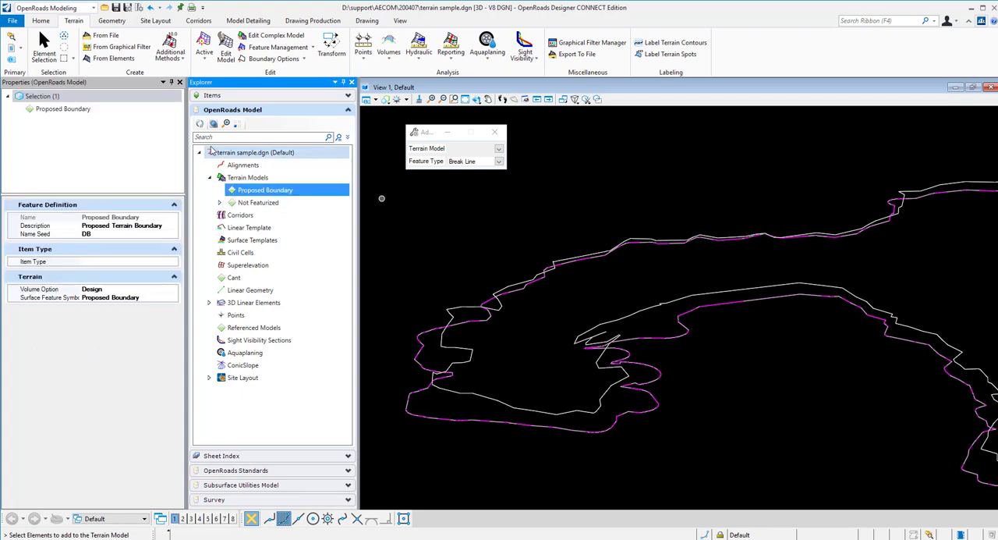
{"action": "left_click", "coordinate": [348, 112]}
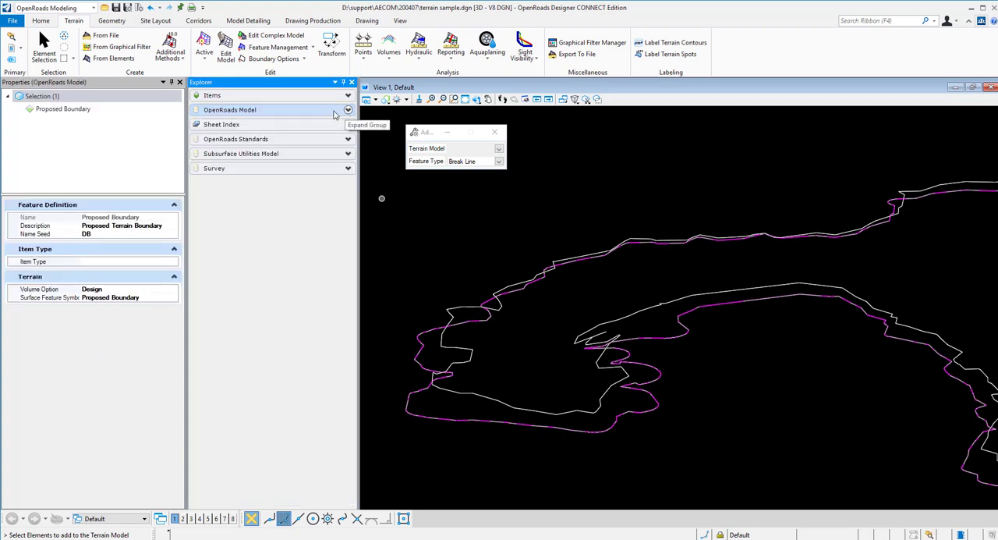
{"action": "left_click", "coordinate": [274, 110]}
{"action": "key", "text": "ctrl+b"}
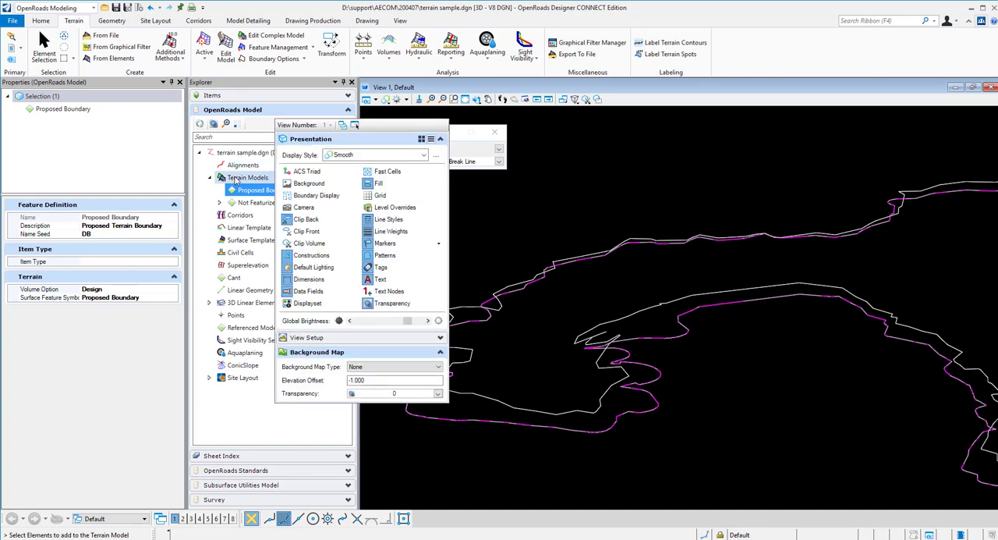
{"action": "left_click", "coordinate": [44, 46]}
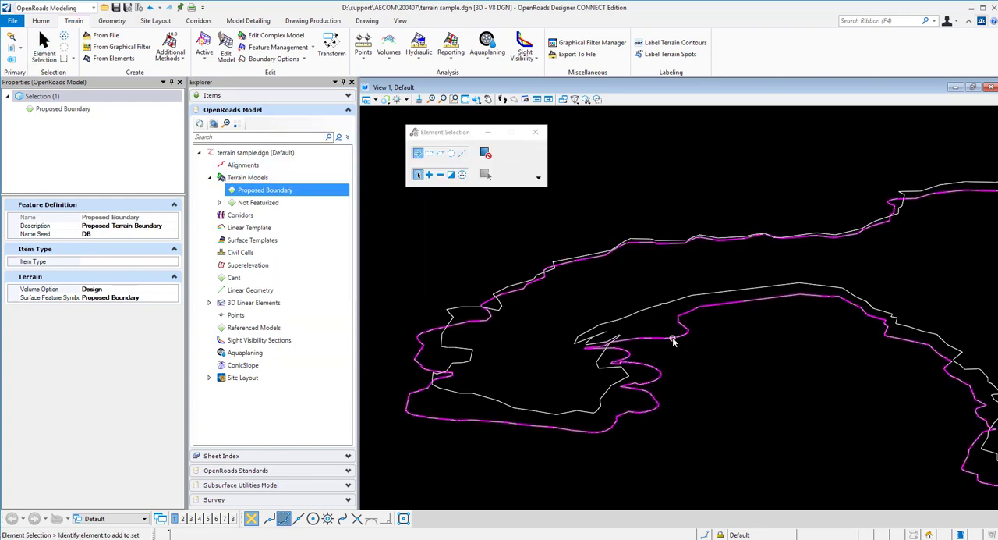
{"action": "left_click", "coordinate": [694, 365]}
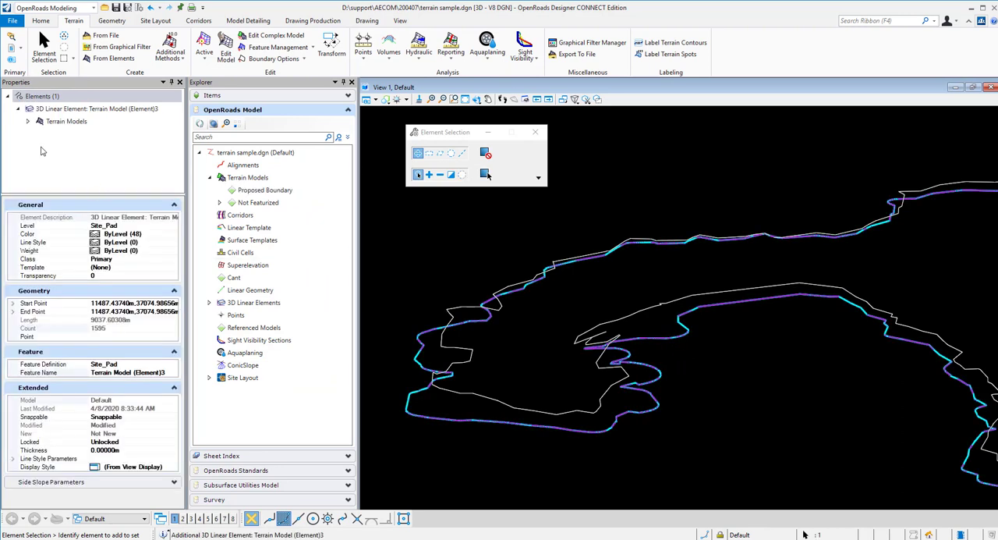
{"action": "left_click", "coordinate": [28, 122]}
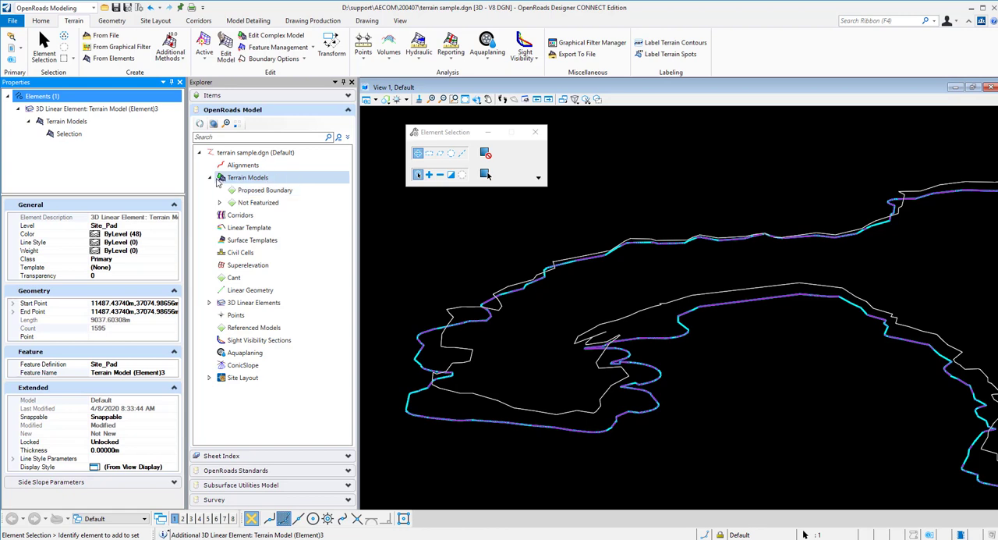
{"action": "left_click", "coordinate": [200, 125]}
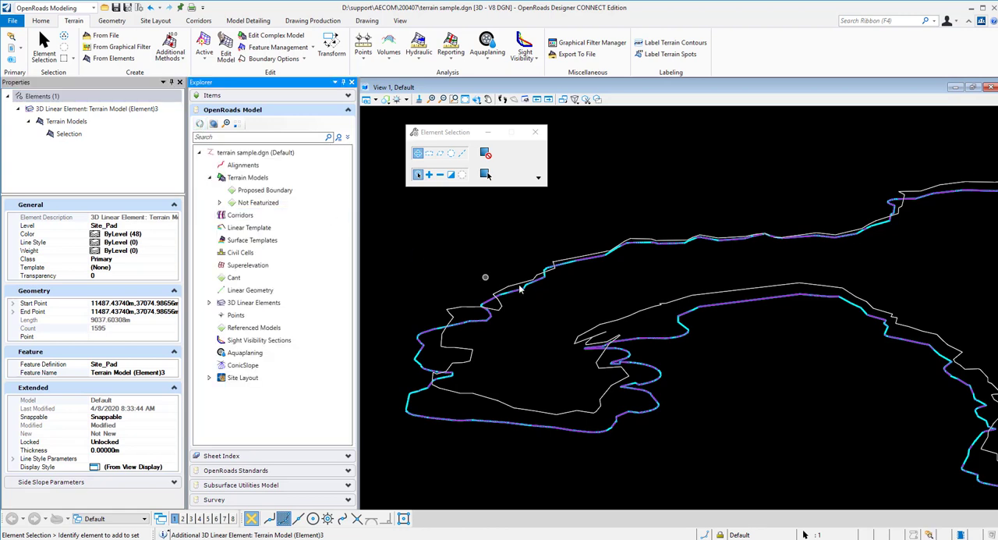
Examine the slope line against the original terrain boundary and review the original terrain model's properties
{"action": "scroll", "coordinate": [694, 367], "scroll_direction": "down", "scroll_amount": 1}
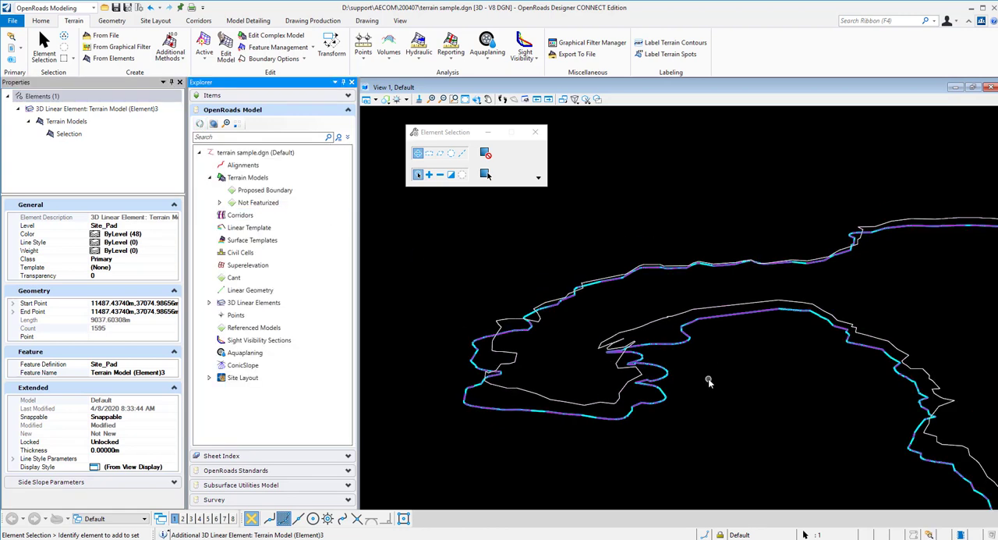
{"action": "left_click", "coordinate": [709, 377]}
{"action": "scroll", "coordinate": [694, 342], "scroll_direction": "up", "scroll_amount": 2}
{"action": "mouse_move", "coordinate": [669, 347]}
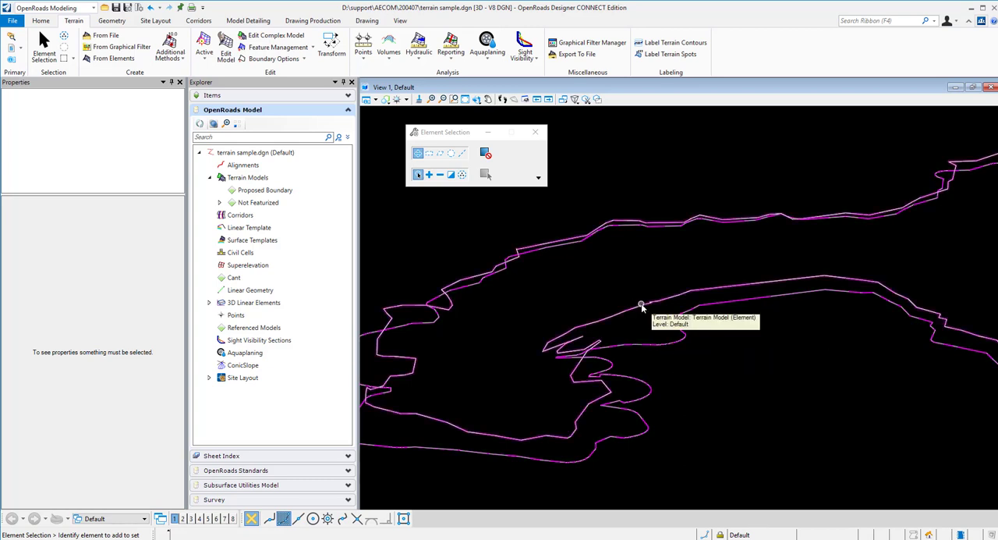
{"action": "scroll", "coordinate": [722, 365], "scroll_direction": "down", "scroll_amount": 1}
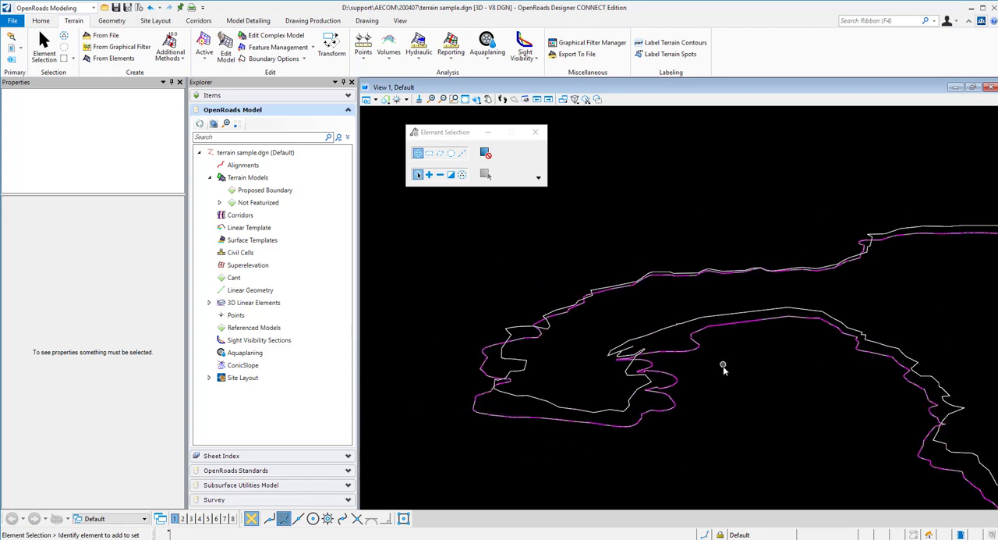
{"action": "scroll", "coordinate": [665, 444], "scroll_direction": "up", "scroll_amount": 1}
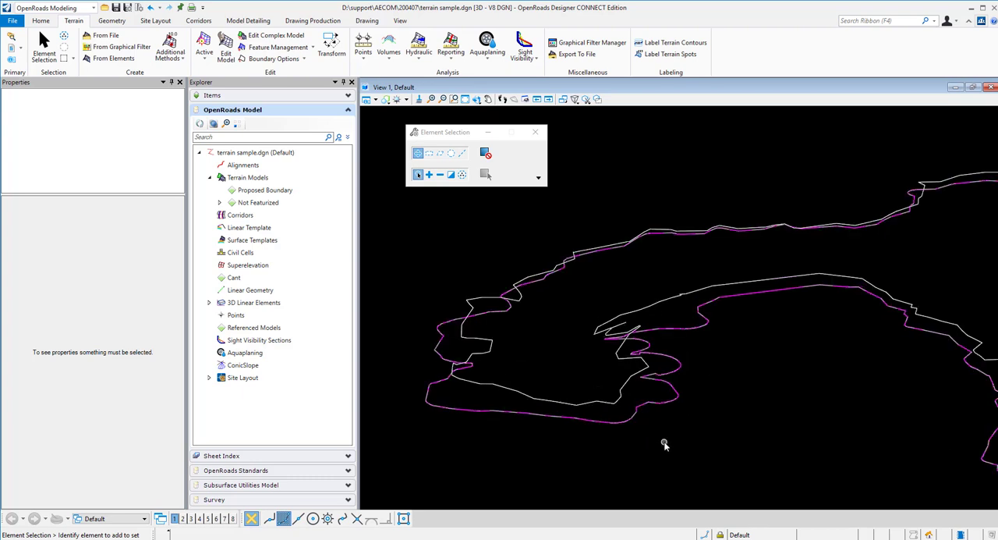
{"action": "left_click", "coordinate": [628, 381]}
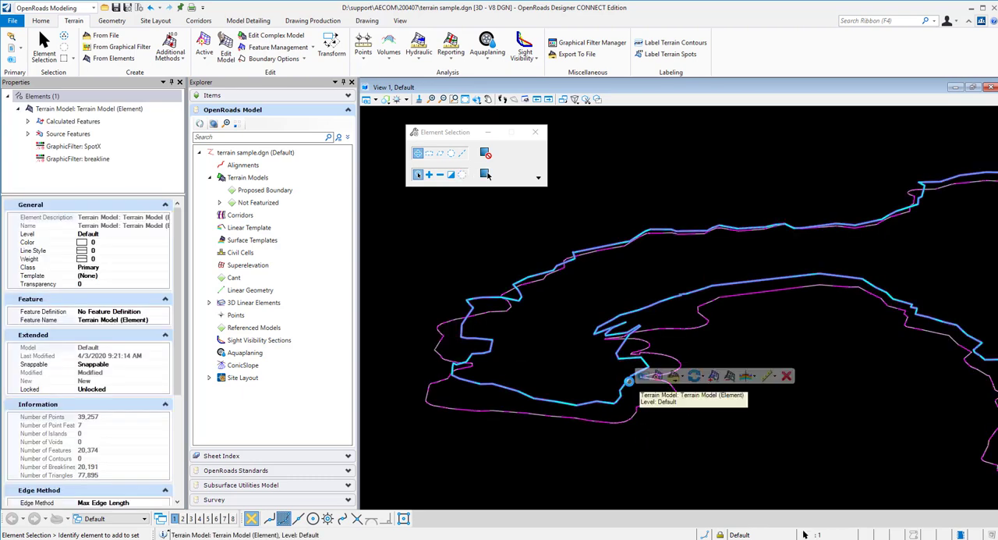
{"action": "left_click", "coordinate": [440, 249]}
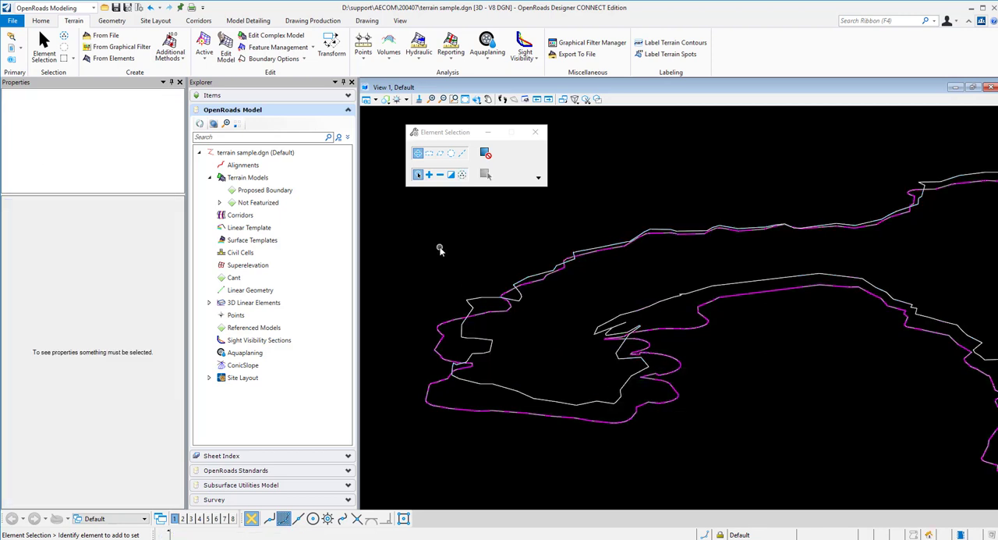
Extract the original terrain model's boundary as a graphic with the E_Terrain_DitchTop feature definition
{"action": "left_click", "coordinate": [304, 60]}
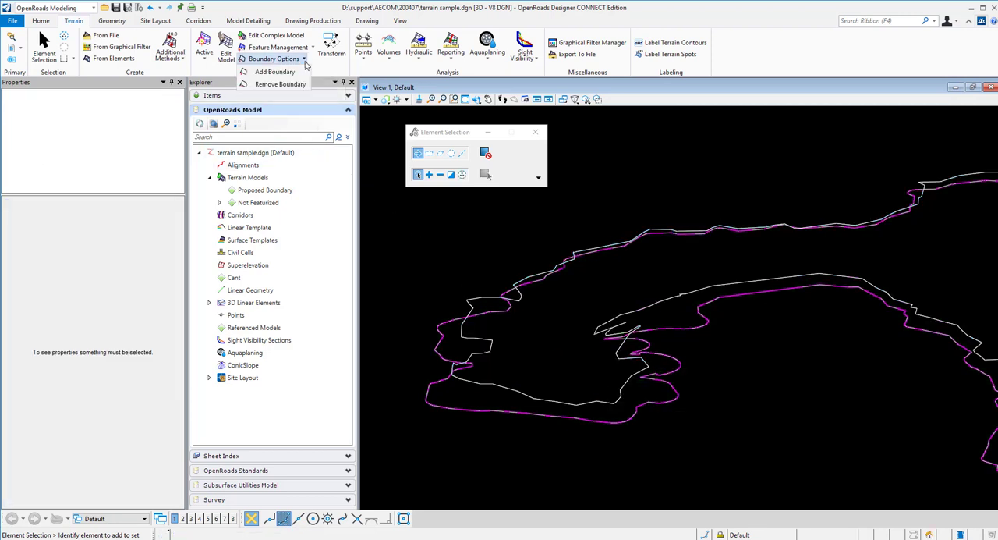
{"action": "left_click", "coordinate": [274, 71]}
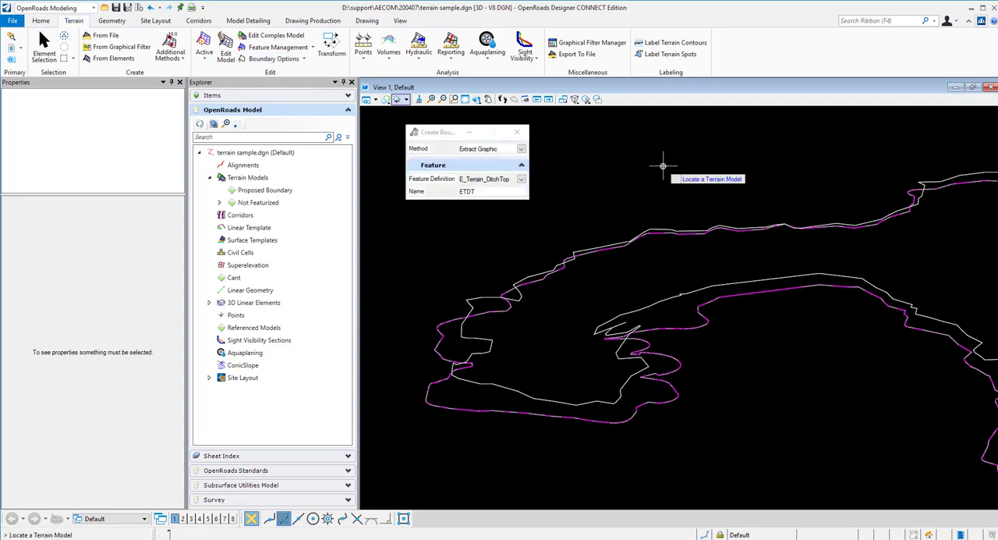
{"action": "left_click", "coordinate": [521, 148]}
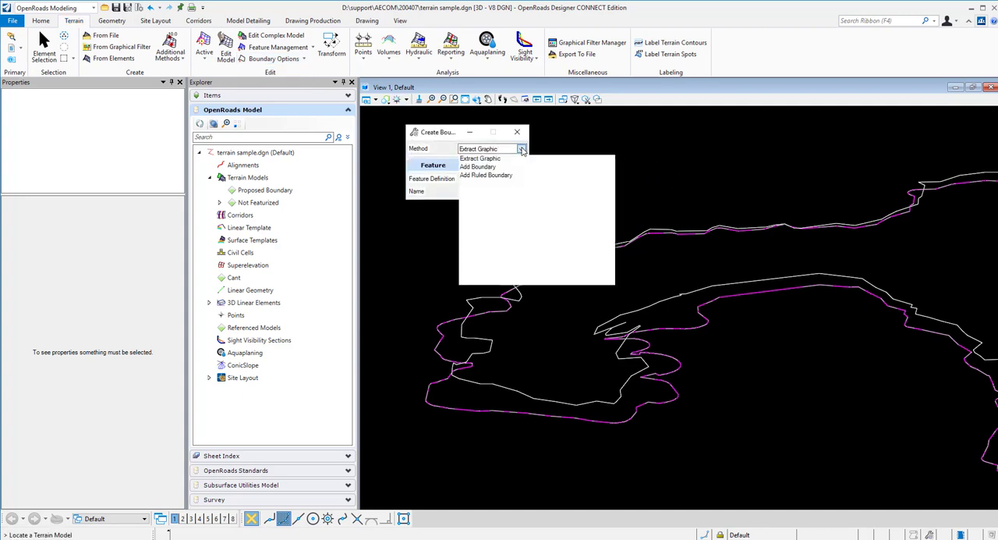
{"action": "left_click", "coordinate": [481, 158]}
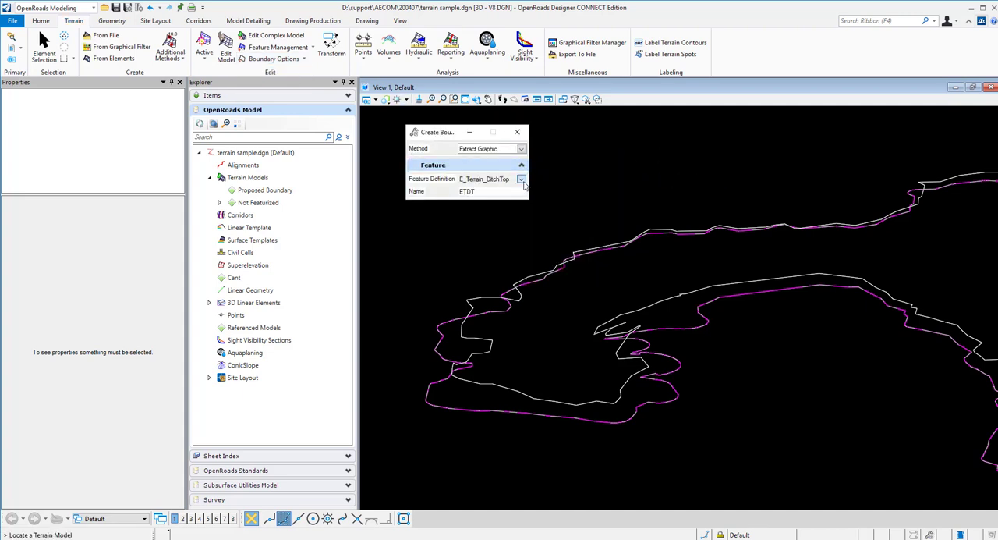
{"action": "left_click", "coordinate": [521, 179]}
{"action": "left_click", "coordinate": [536, 223]}
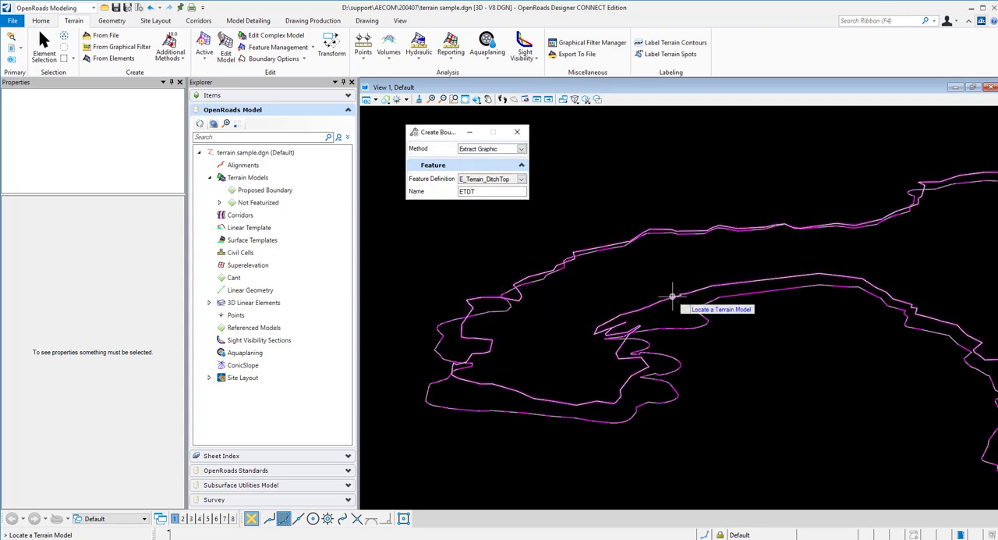
{"action": "left_click", "coordinate": [672, 296]}
{"action": "left_click", "coordinate": [748, 348]}
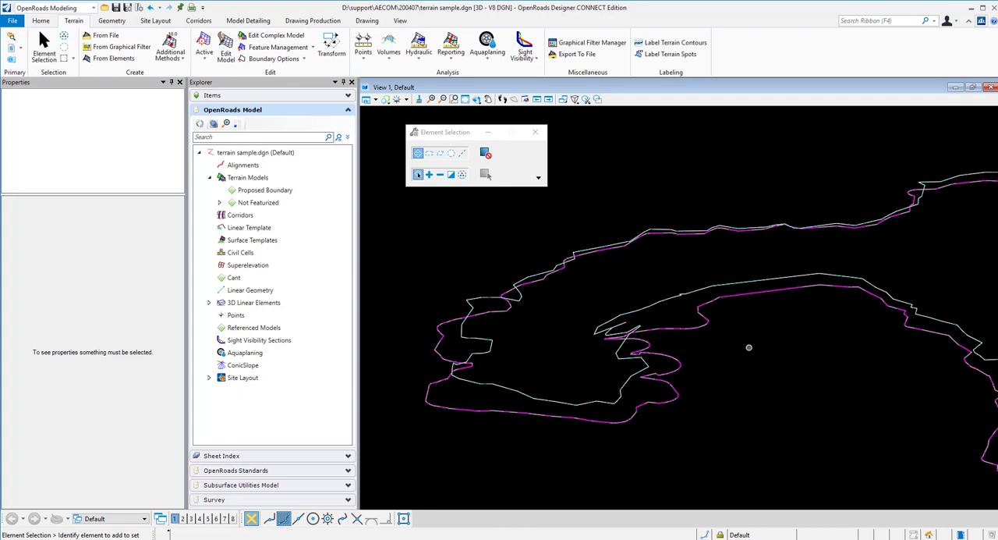
Examine the extracted boundary line string up close and review its properties
{"action": "scroll", "coordinate": [662, 351], "scroll_direction": "up", "scroll_amount": 5}
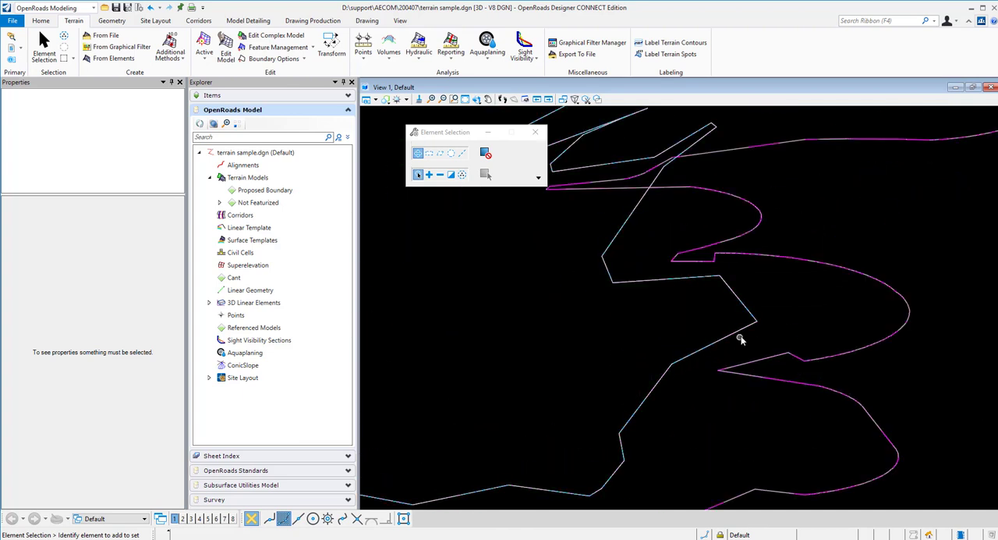
{"action": "scroll", "coordinate": [737, 336], "scroll_direction": "down", "scroll_amount": 3}
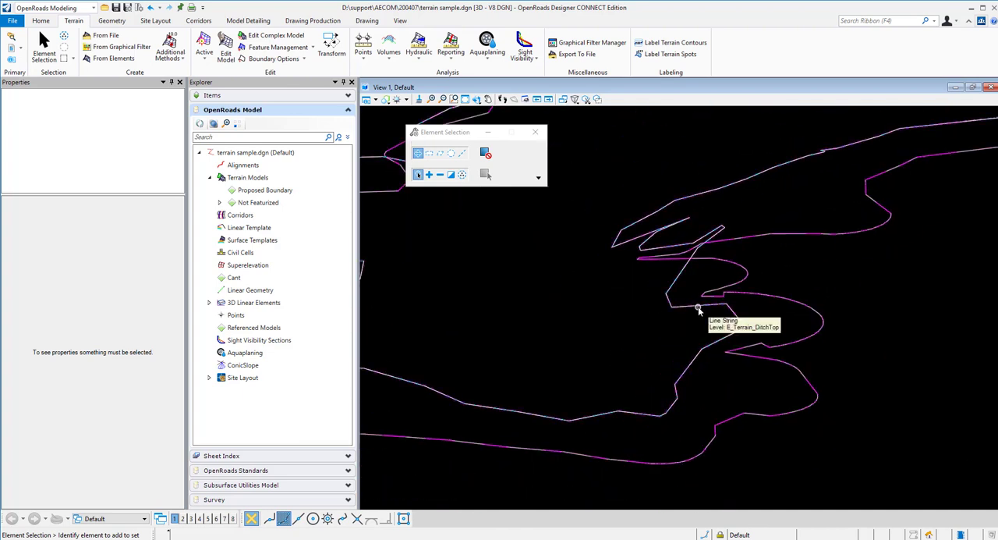
{"action": "left_click", "coordinate": [699, 310]}
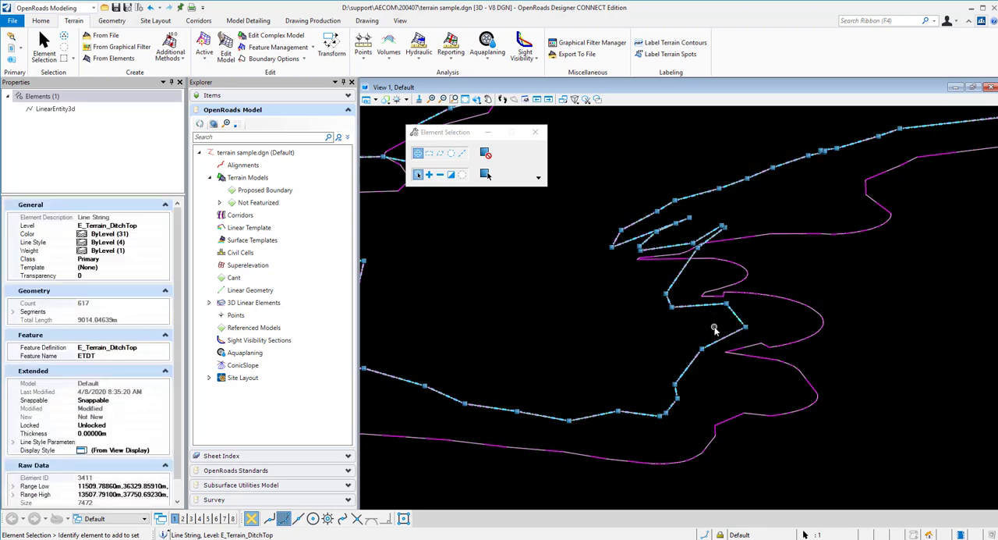
{"action": "scroll", "coordinate": [714, 329], "scroll_direction": "down", "scroll_amount": 2}
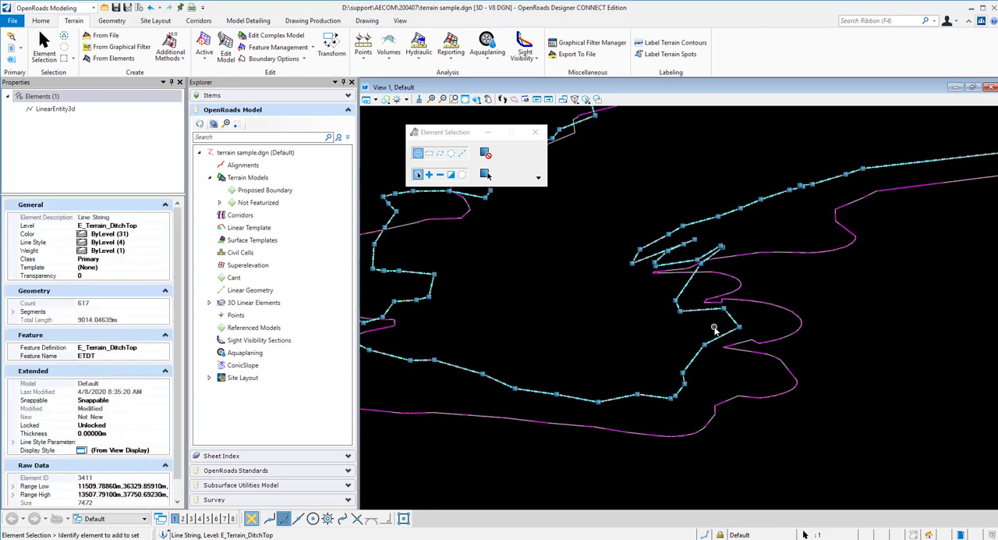
{"action": "left_click", "coordinate": [817, 351]}
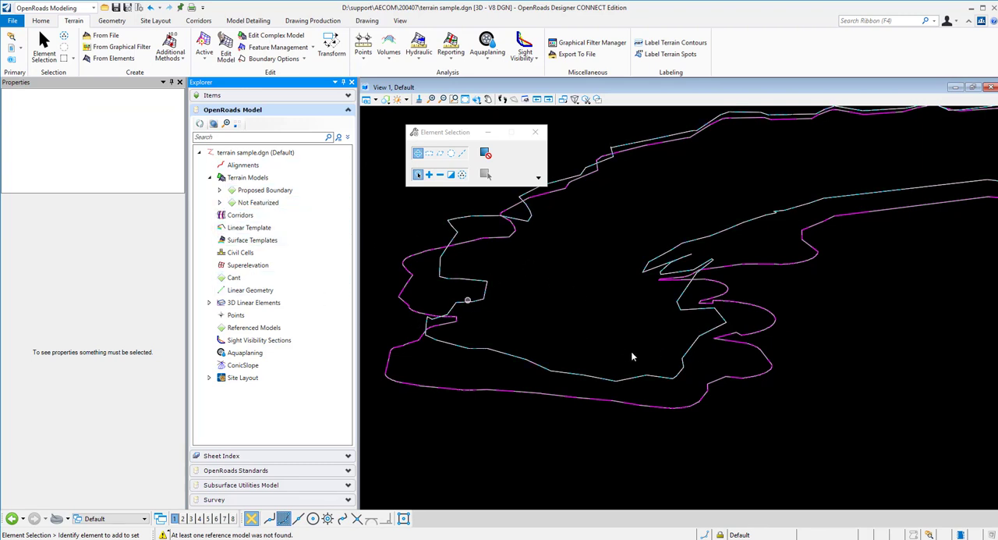
Locate the DB terrain model under Proposed Boundary and review the magenta slope line's properties and terrain association
{"action": "left_click", "coordinate": [220, 190]}
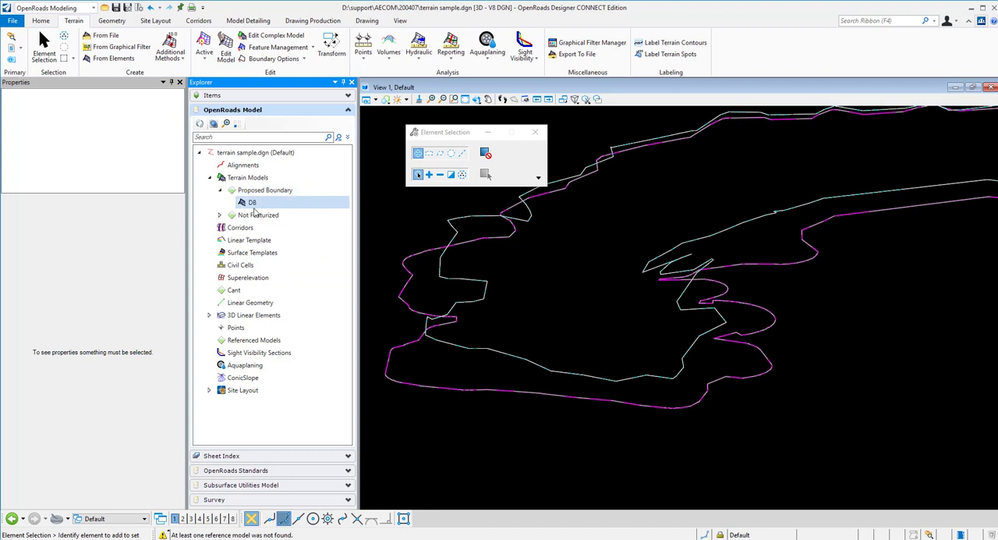
{"action": "left_click", "coordinate": [757, 379]}
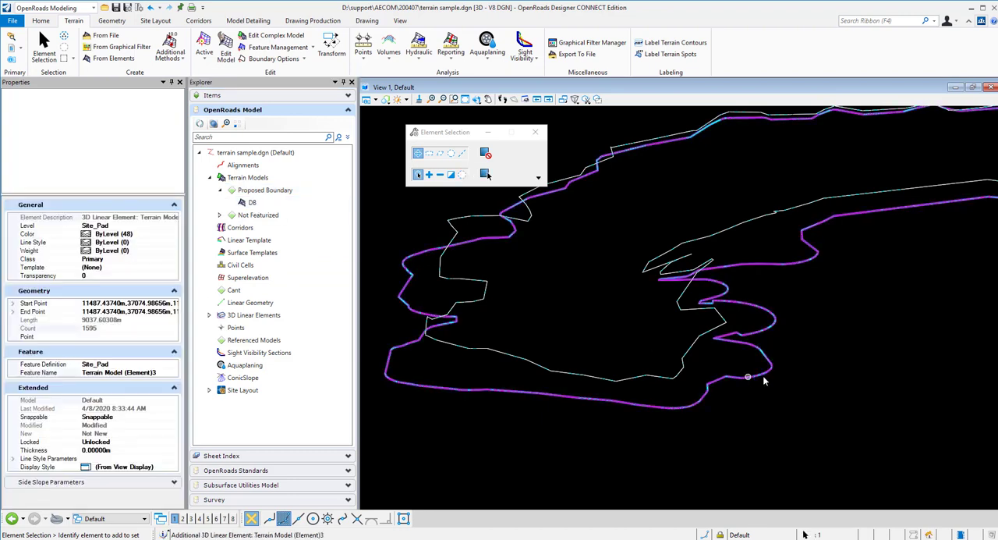
{"action": "mouse_move", "coordinate": [757, 377]}
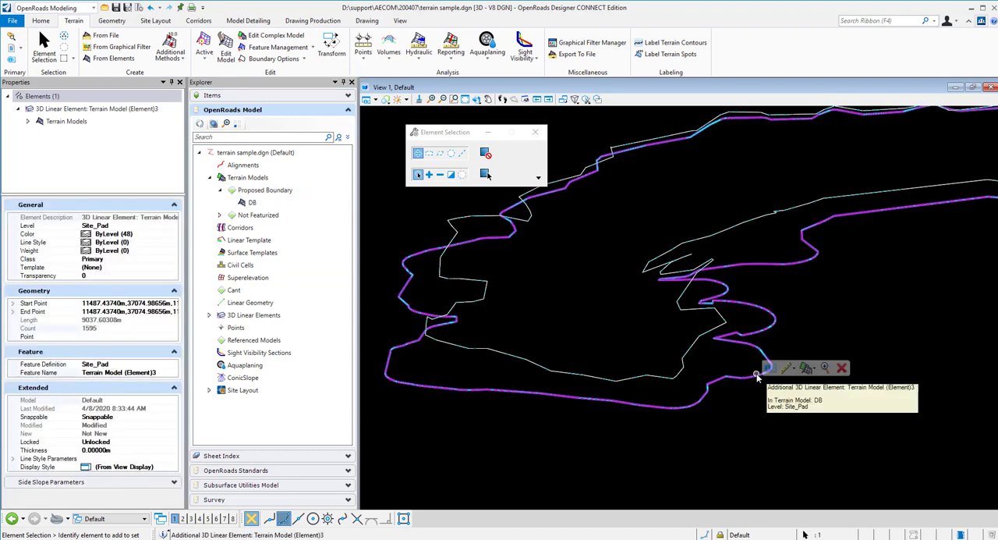
{"action": "left_click", "coordinate": [725, 360]}
{"action": "scroll", "coordinate": [700, 354], "scroll_direction": "up", "scroll_amount": 1}
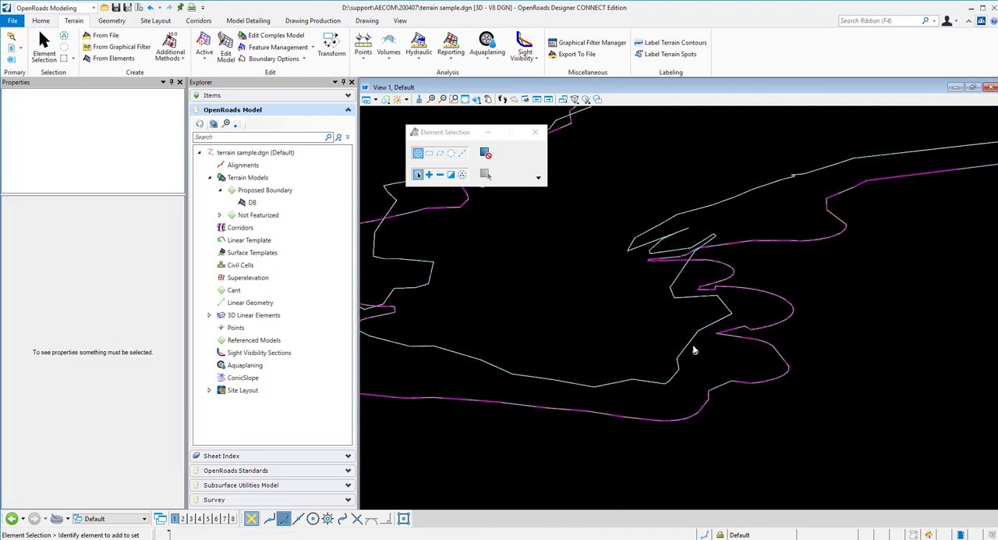
Add the extracted E_Terrain_DitchTop boundary line string to the DB terrain model as a Break Line feature
{"action": "left_click", "coordinate": [690, 343]}
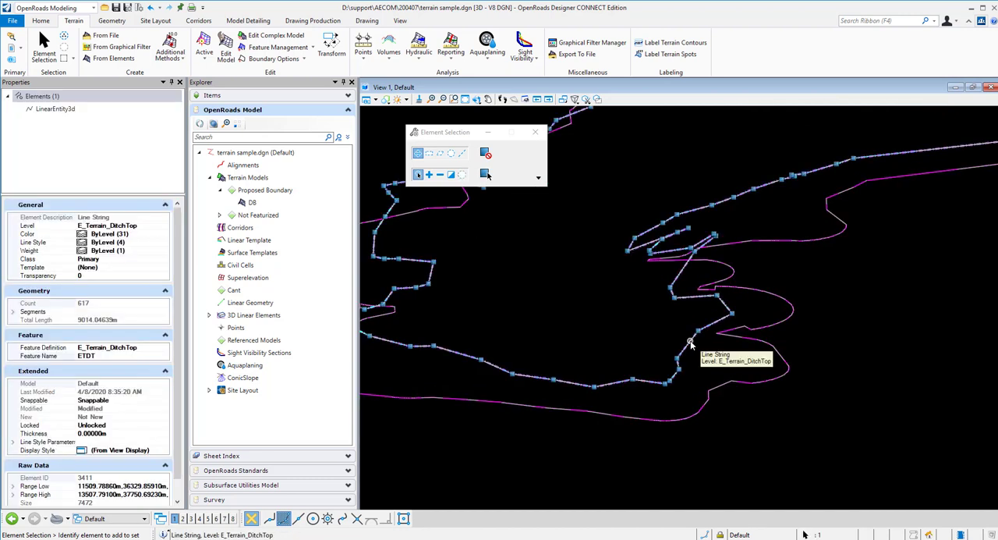
{"action": "right_click", "coordinate": [689, 343]}
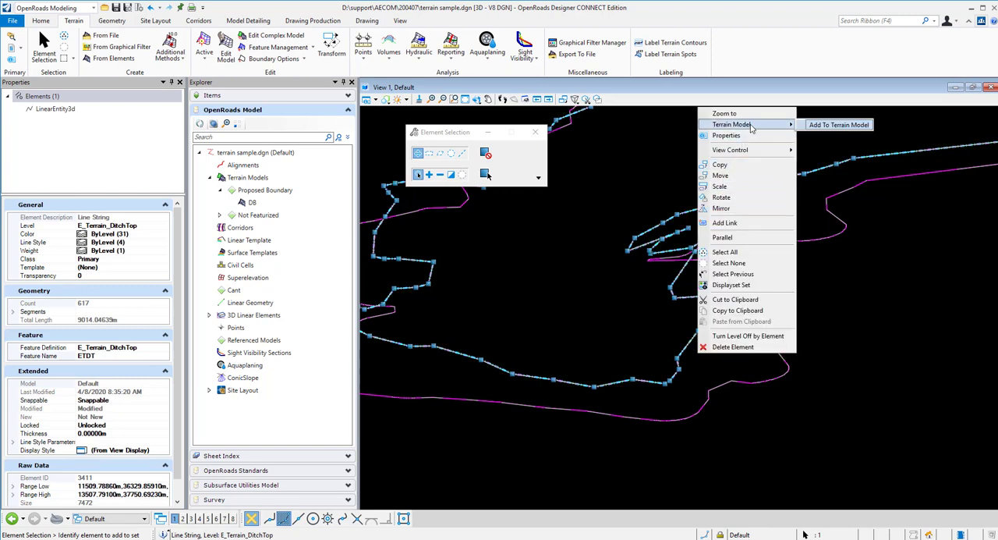
{"action": "left_click", "coordinate": [839, 125]}
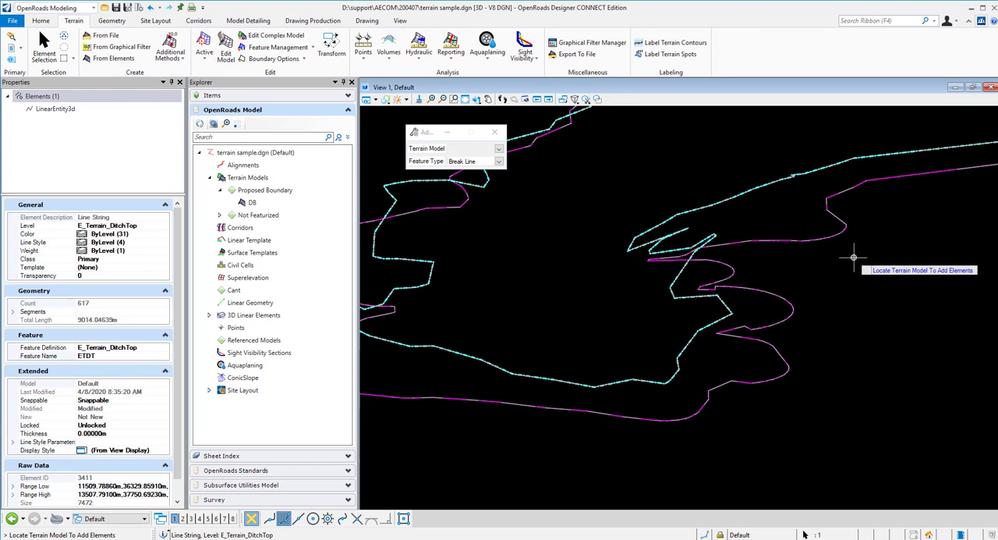
{"action": "left_click", "coordinate": [499, 149]}
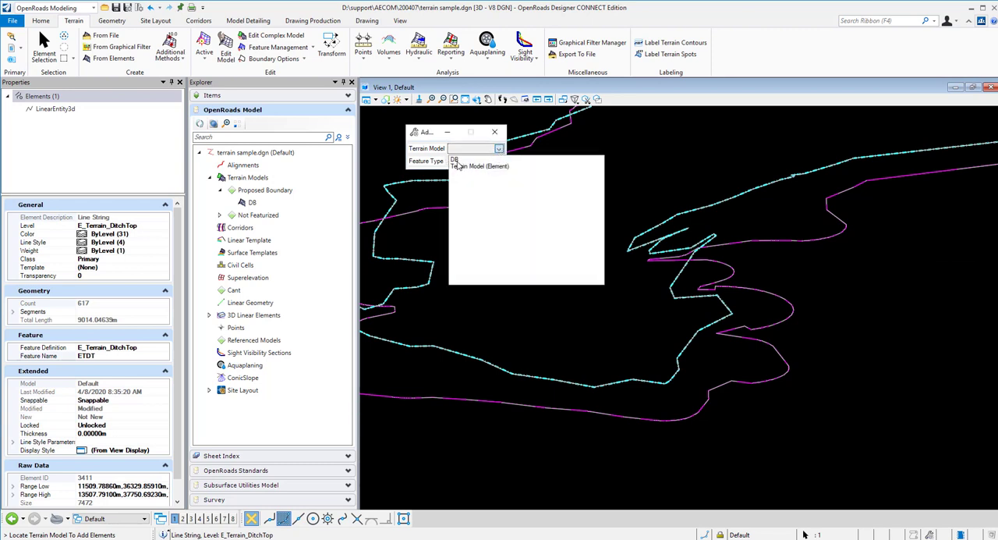
{"action": "left_click", "coordinate": [456, 160]}
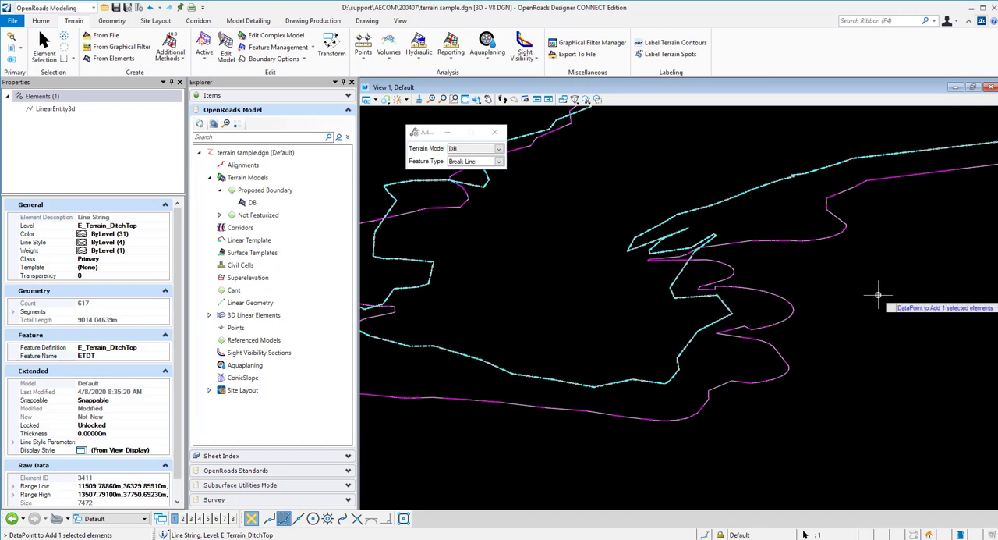
{"action": "left_click", "coordinate": [758, 268]}
{"action": "left_click", "coordinate": [758, 267]}
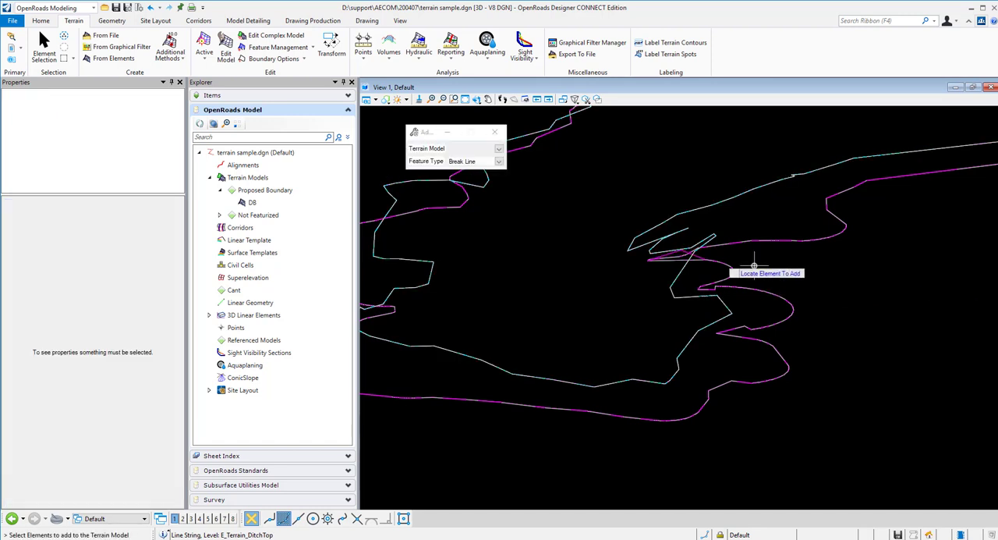
Select the DB terrain model under Proposed Boundary and review its properties through the feature display settings
{"action": "left_click", "coordinate": [476, 99]}
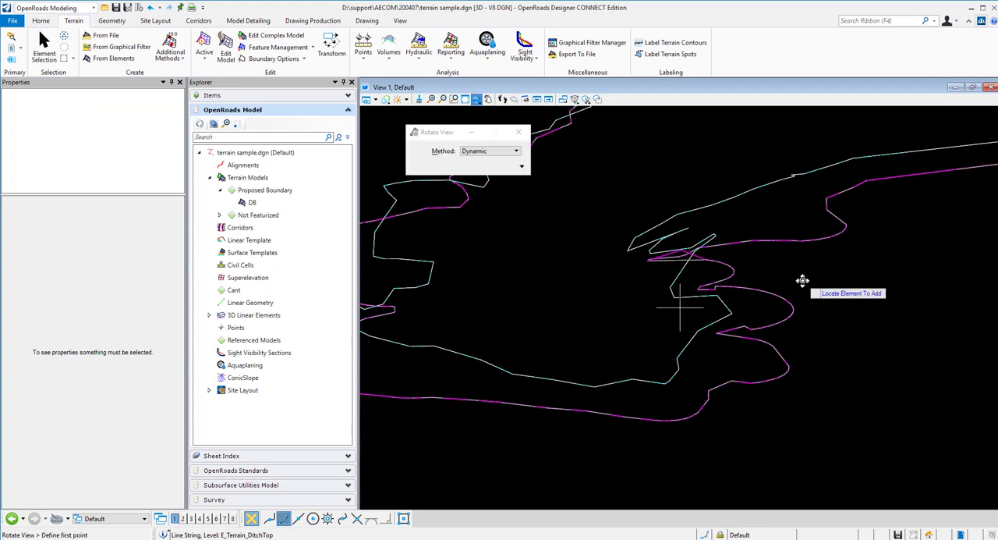
{"action": "left_click_drag", "start_coordinate": [727, 280], "coordinate": [771, 283]}
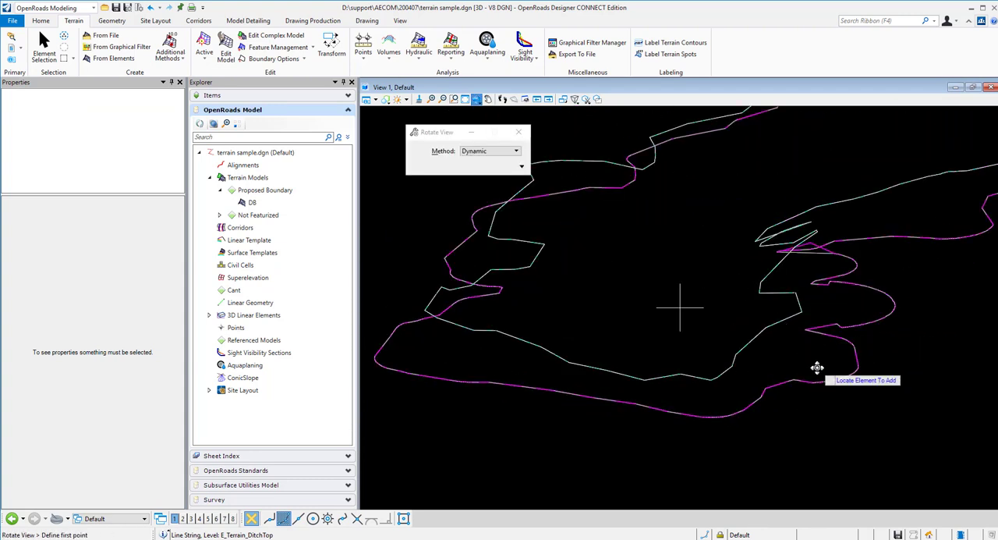
{"action": "right_click", "coordinate": [816, 368]}
{"action": "scroll", "coordinate": [817, 416], "scroll_direction": "down", "scroll_amount": 1}
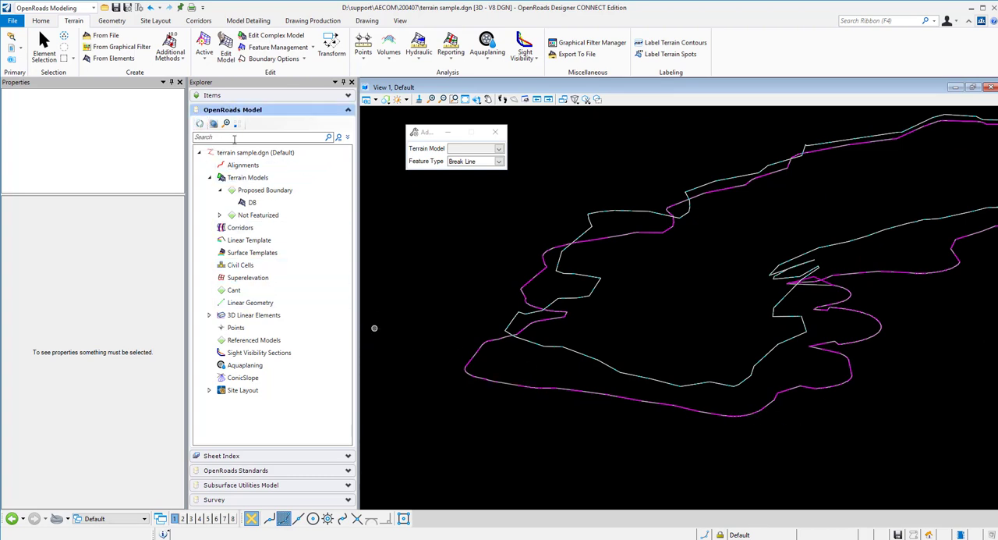
{"action": "left_click", "coordinate": [251, 202]}
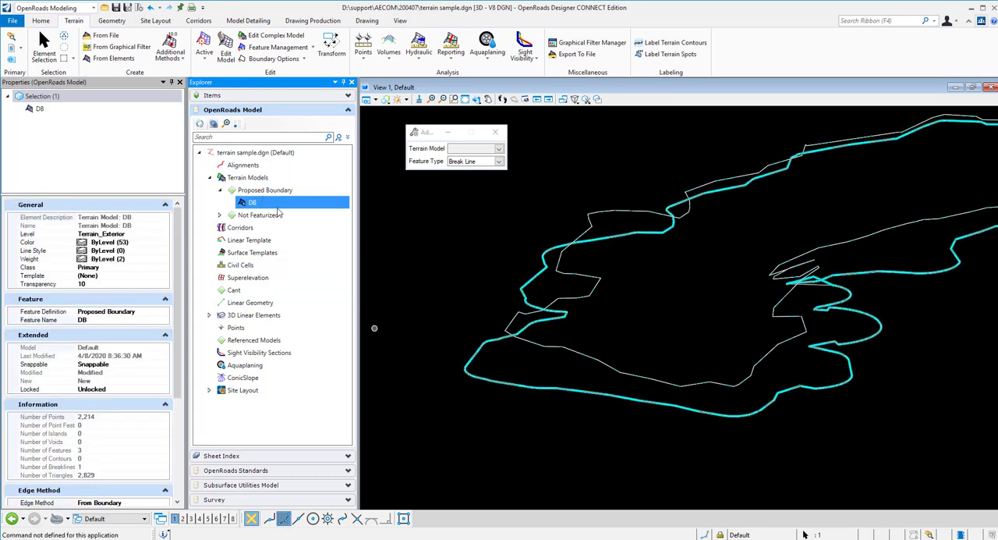
{"action": "left_click_drag", "start_coordinate": [180, 292], "coordinate": [184, 427]}
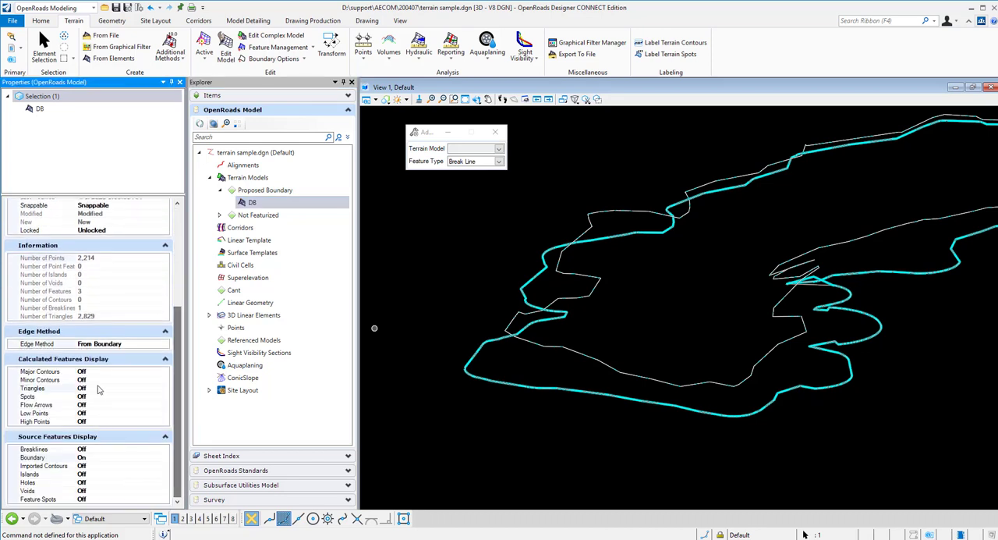
Toggle the DB terrain model's triangle display on and back off
{"action": "double_click", "coordinate": [144, 389]}
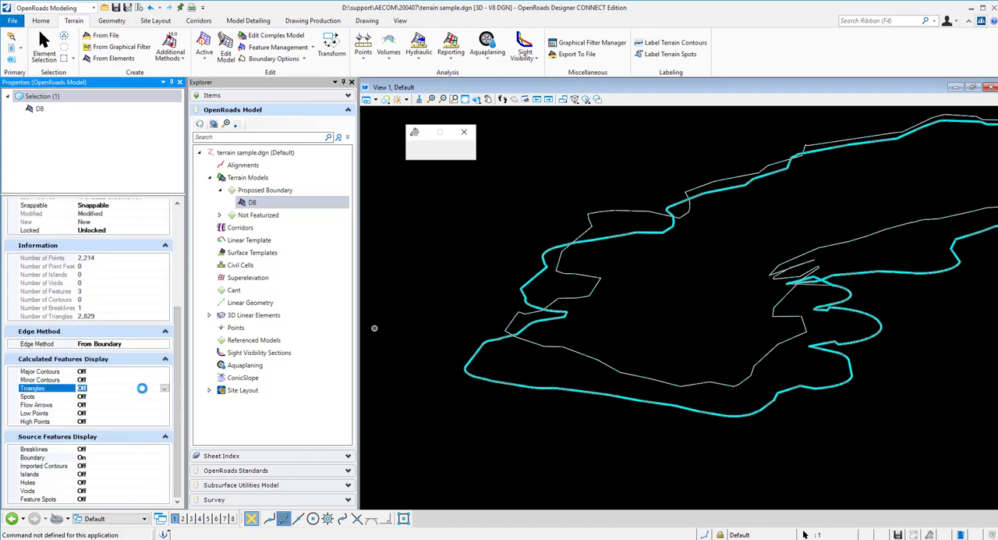
{"action": "mouse_move", "coordinate": [551, 431]}
{"action": "middle_mouse_down", "text": "shift"}
{"action": "mouse_move", "coordinate": [692, 395]}
{"action": "mouse_move", "coordinate": [645, 366]}
{"action": "mouse_move", "coordinate": [367, 421]}
{"action": "middle_mouse_up", "text": "shift"}
{"action": "left_click", "coordinate": [103, 389]}
{"action": "double_click", "coordinate": [103, 389]}
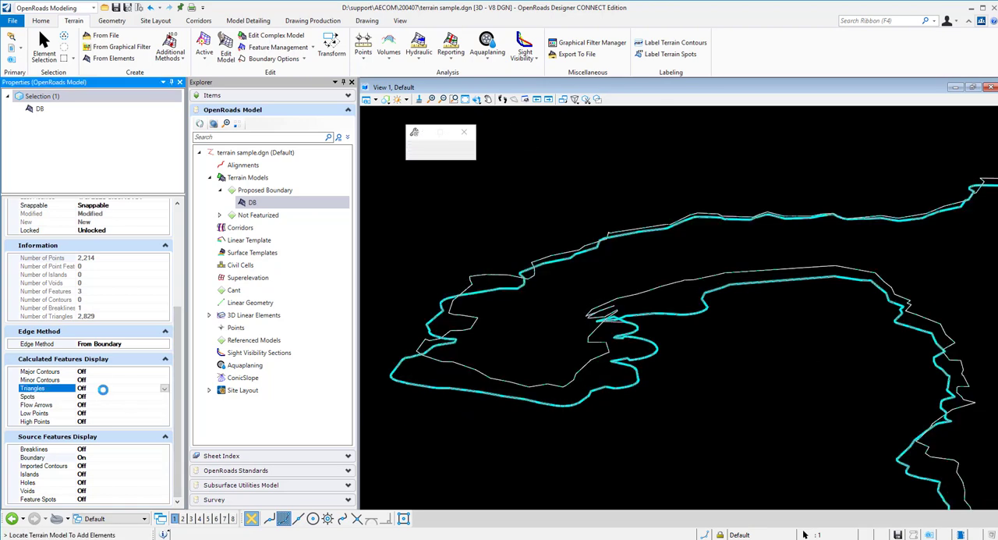
Turn on Major Contours and Minor Contours for the DB terrain model and show it in Top view
{"action": "double_click", "coordinate": [109, 372]}
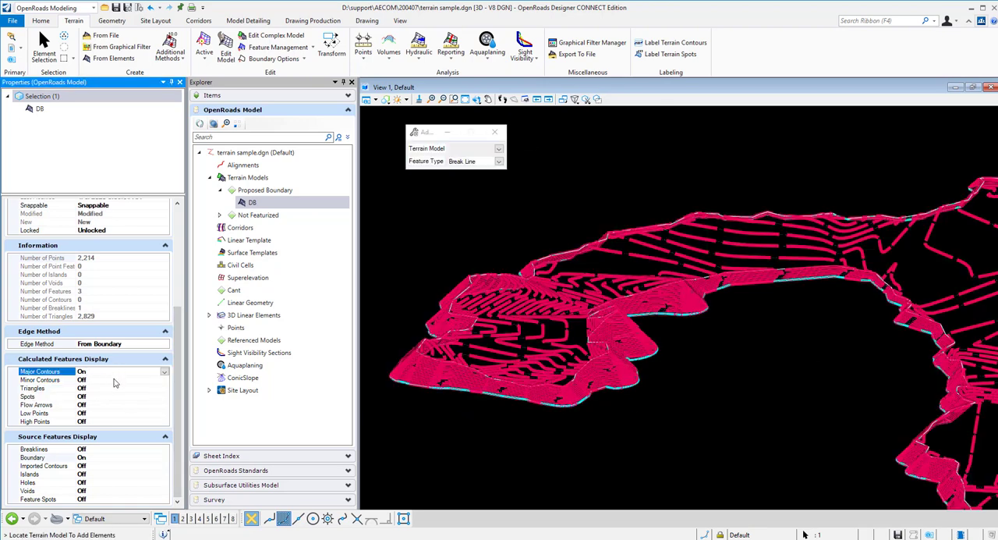
{"action": "double_click", "coordinate": [115, 380]}
{"action": "left_click", "coordinate": [476, 99]}
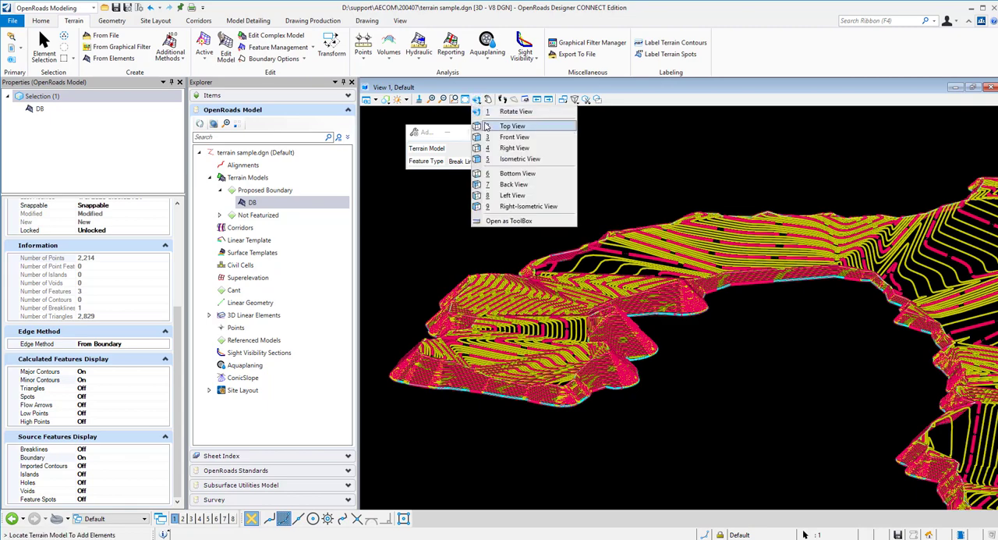
{"action": "left_click", "coordinate": [511, 126]}
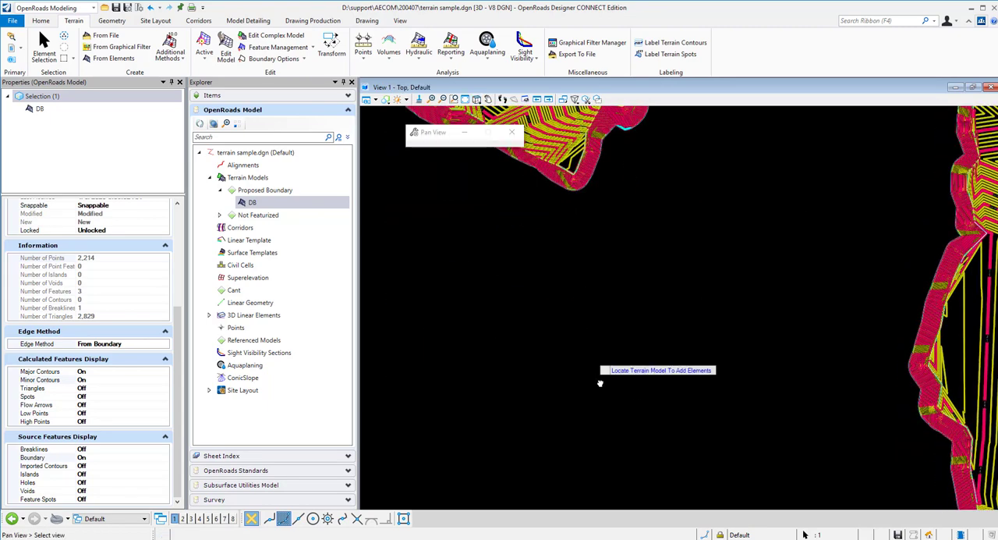
Examine the DB terrain's contours between the original boundary and the slope line up close, and check the Not Featurized terrain category
{"action": "scroll", "coordinate": [615, 297], "scroll_direction": "up", "scroll_amount": 5}
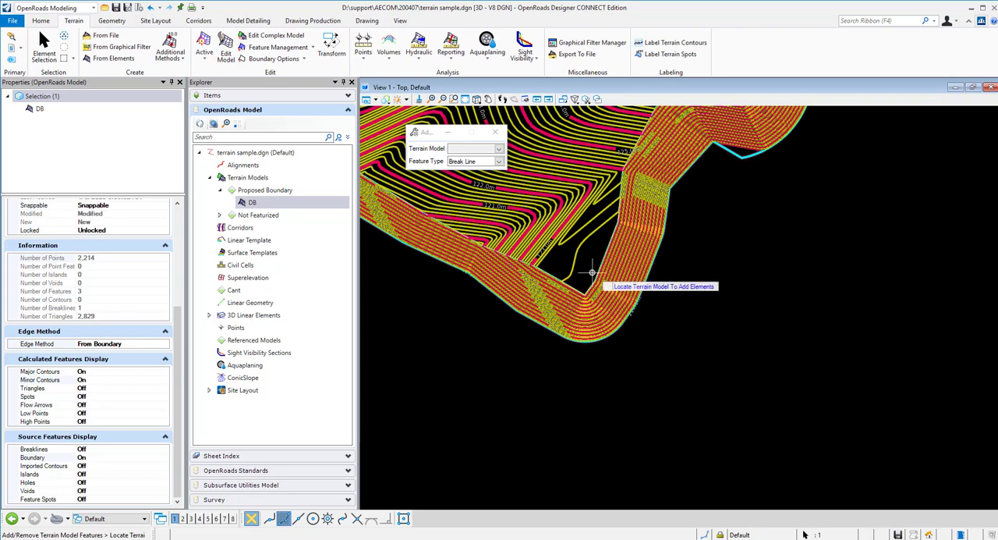
{"action": "scroll", "coordinate": [639, 319], "scroll_direction": "up", "scroll_amount": 3}
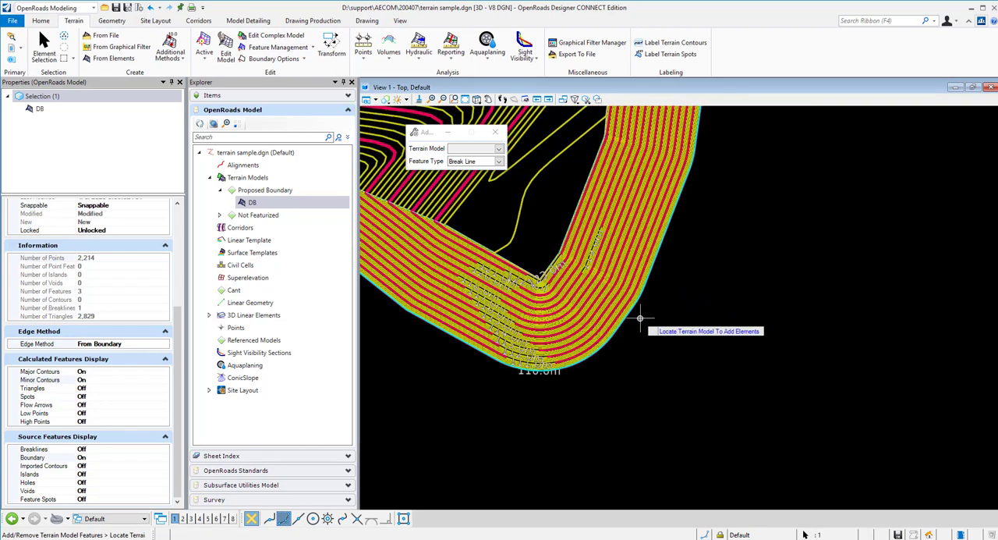
{"action": "scroll", "coordinate": [640, 320], "scroll_direction": "up", "scroll_amount": 2}
{"action": "scroll", "coordinate": [642, 321], "scroll_direction": "down", "scroll_amount": 3}
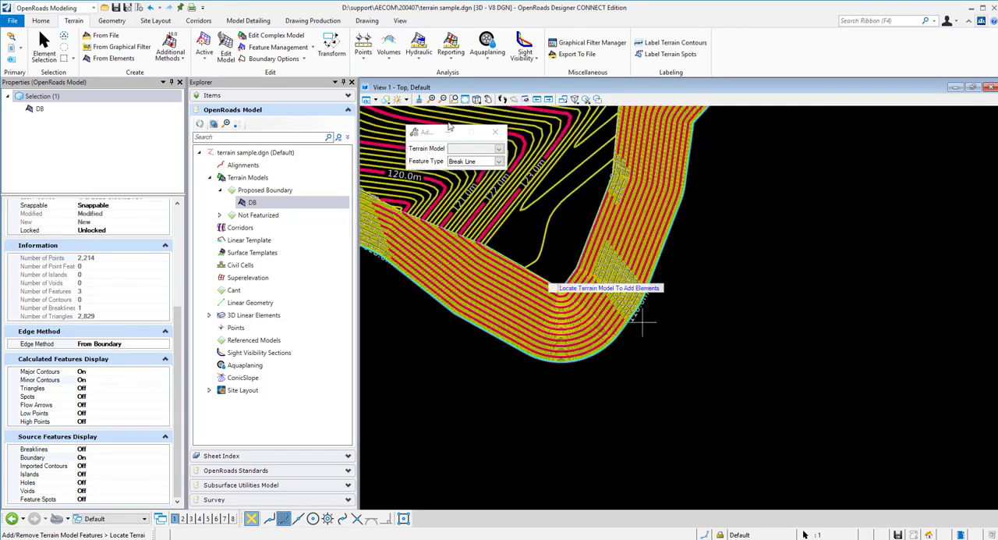
{"action": "left_click_drag", "start_coordinate": [477, 99], "coordinate": [505, 116]}
{"action": "left_click", "coordinate": [507, 117]}
{"action": "left_click_drag", "start_coordinate": [546, 237], "coordinate": [584, 146]}
{"action": "right_click", "coordinate": [585, 146]}
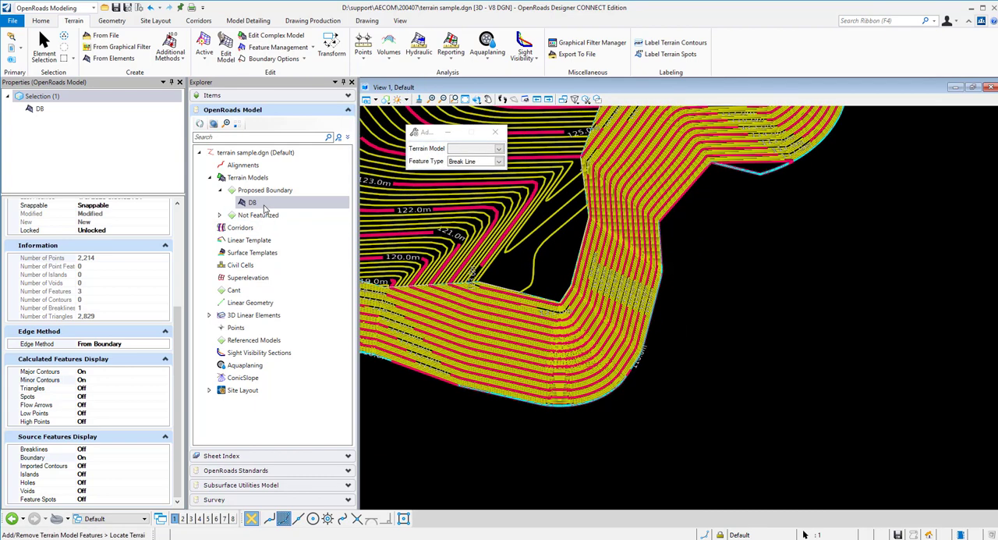
{"action": "left_click", "coordinate": [221, 216]}
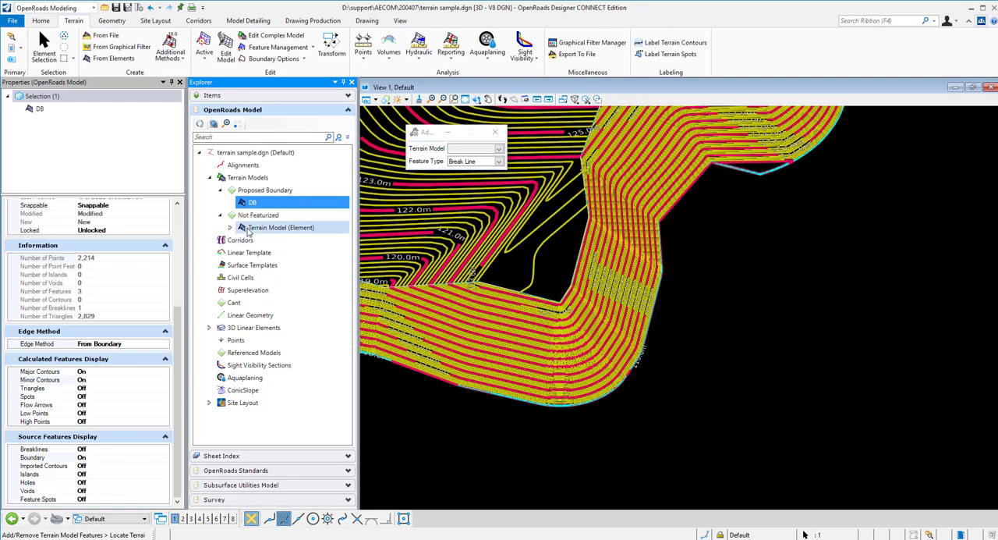
{"action": "left_click", "coordinate": [222, 215]}
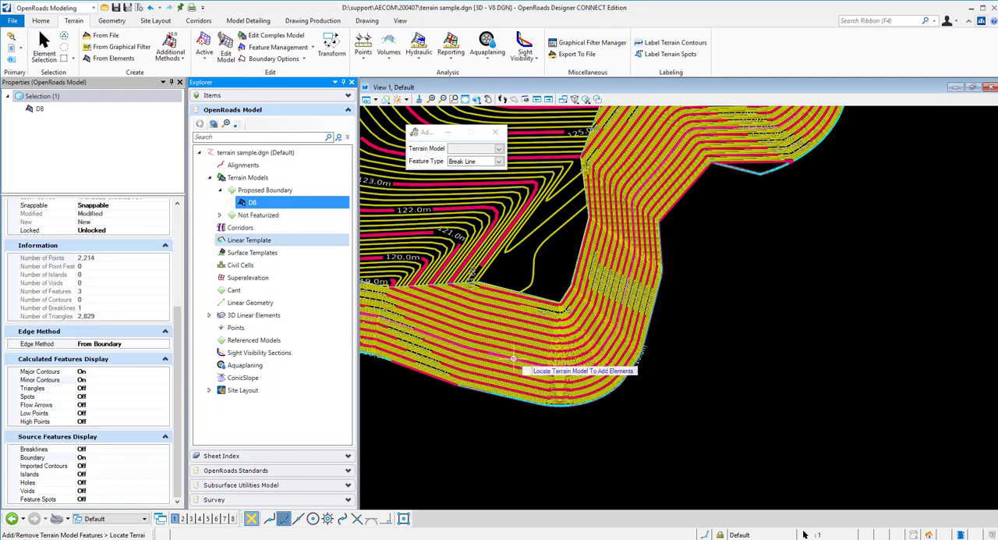